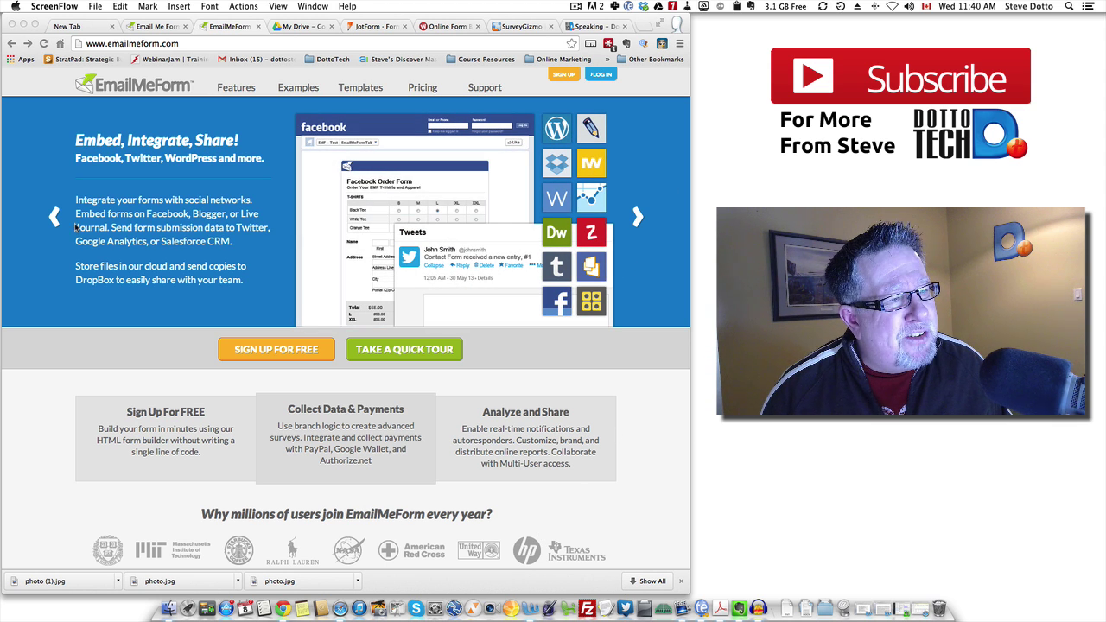
Step: Show Google Drive's My Drive list and its CREATE menu, including Form, then dismiss the menu
click(294, 27)
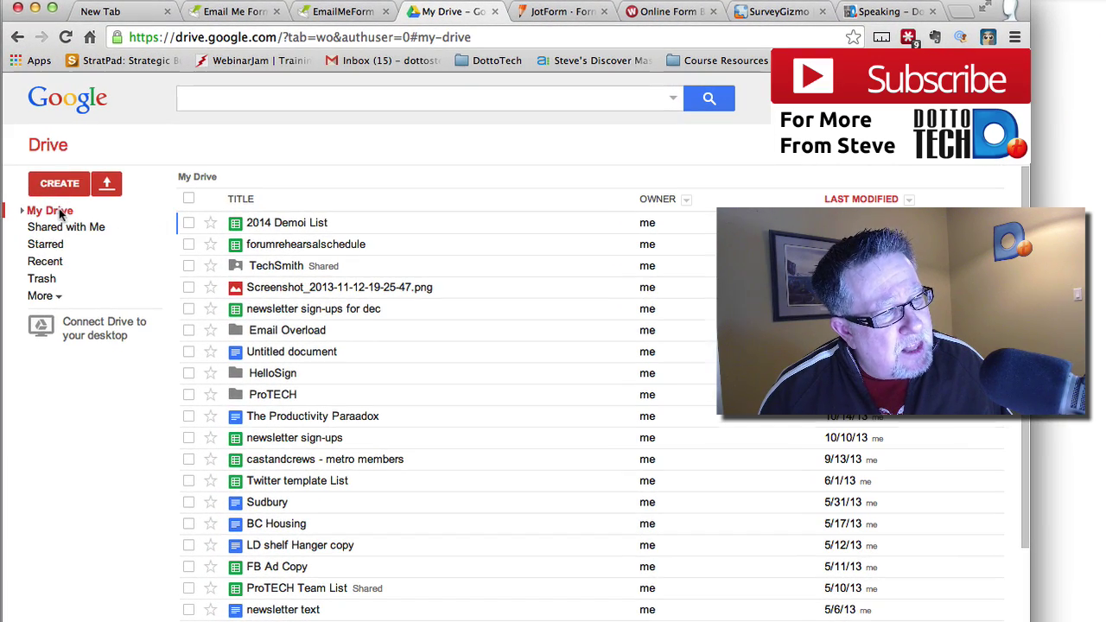
click(39, 142)
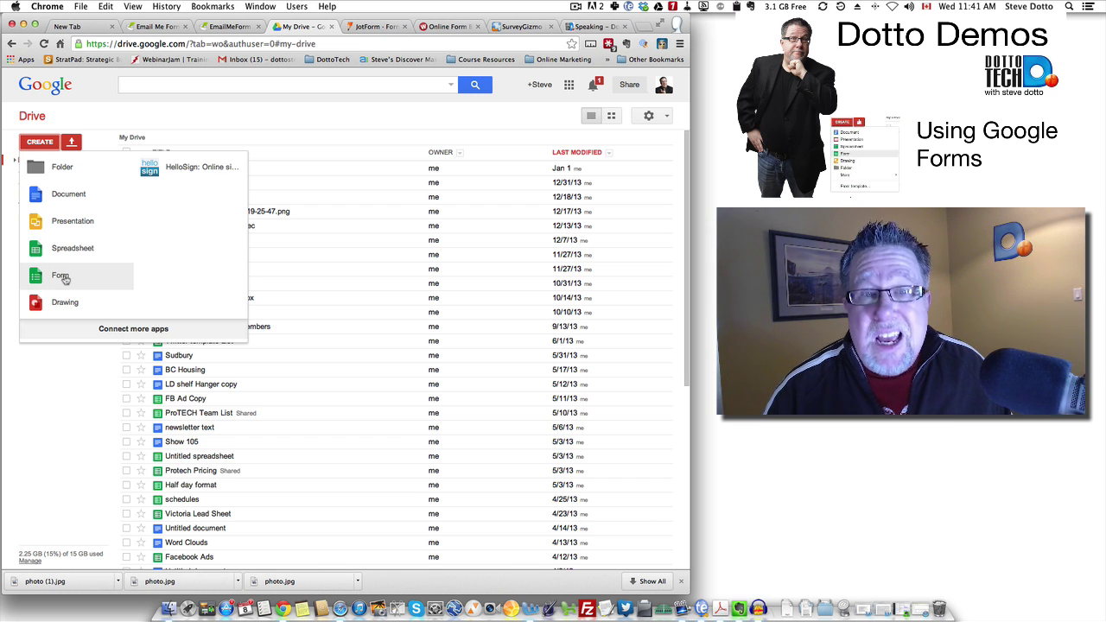
click(320, 117)
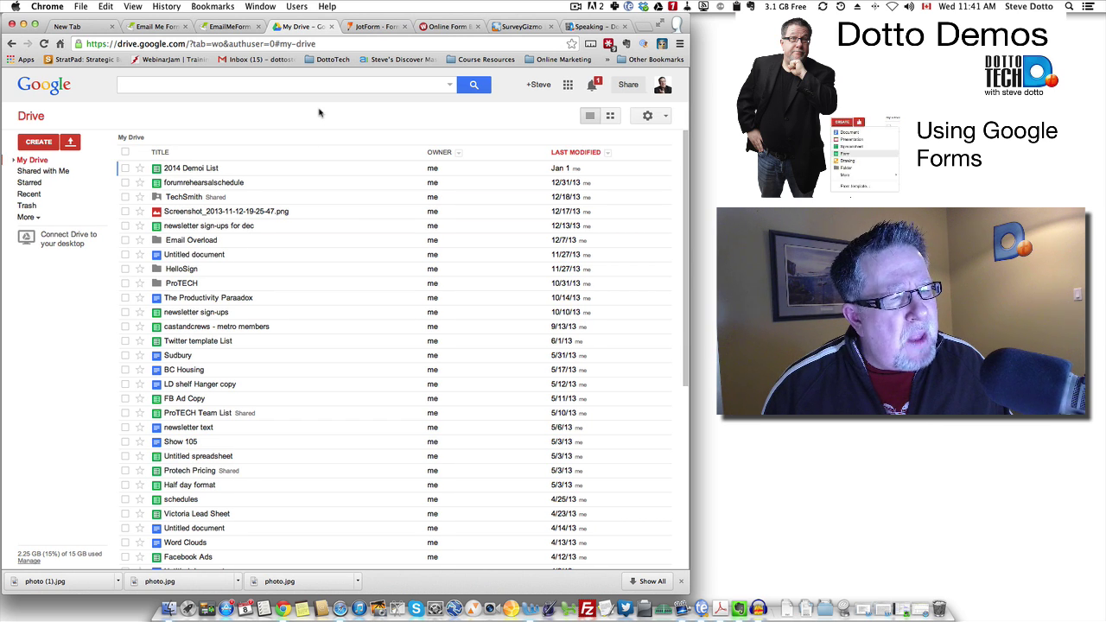
Step: View the SurveyGizmo homepage, then the Wufoo online form builder homepage
click(515, 27)
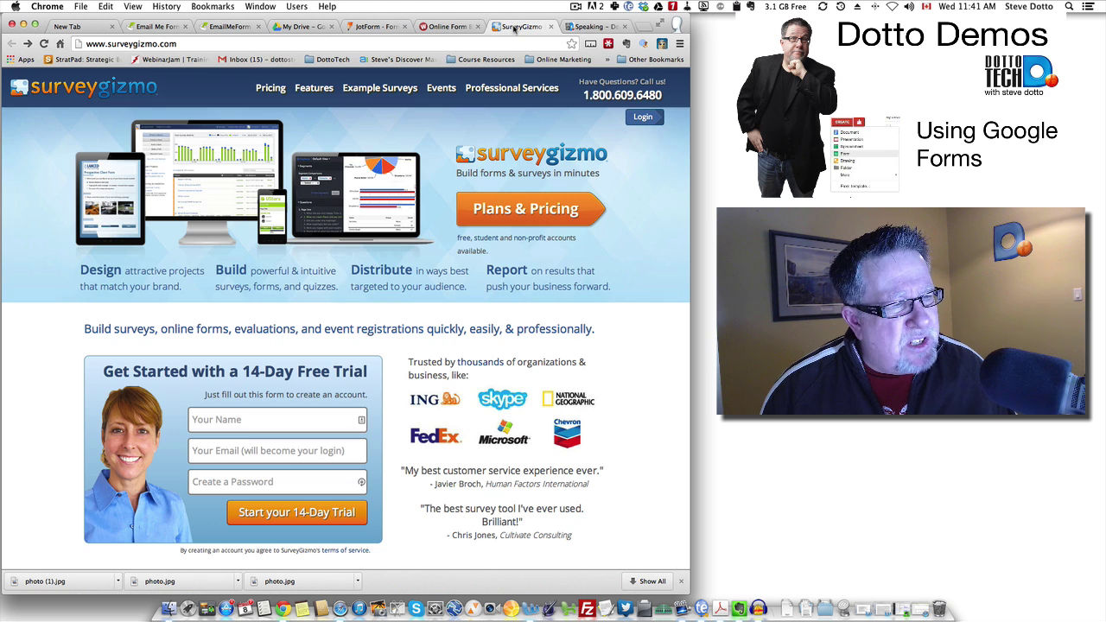
click(452, 27)
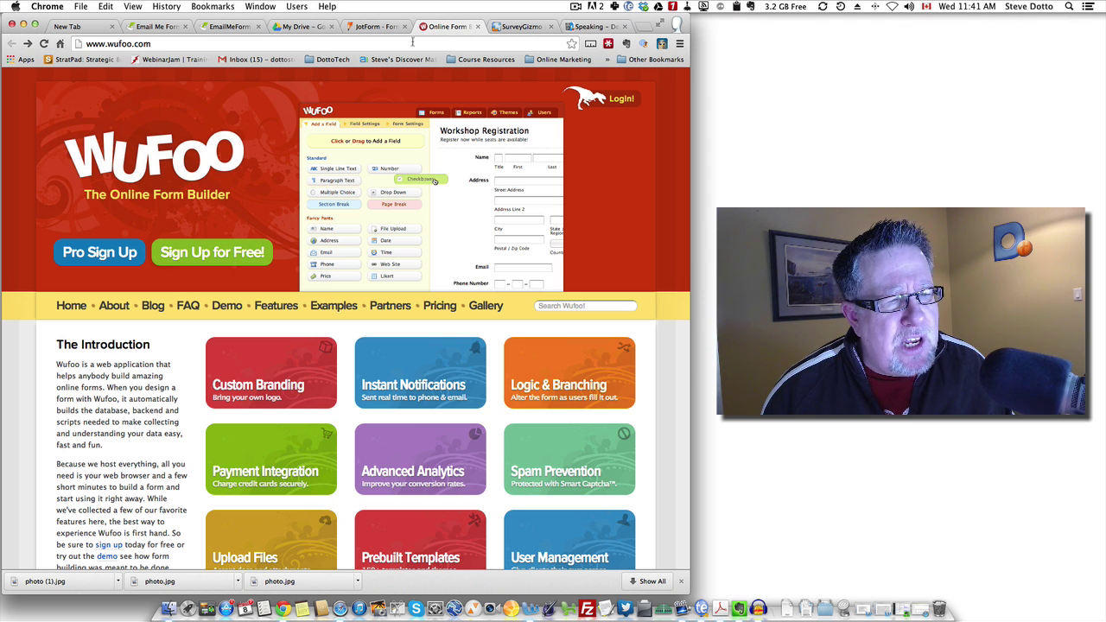
Step: Return to the EmailMeForm homepage showing its theme engine
click(220, 27)
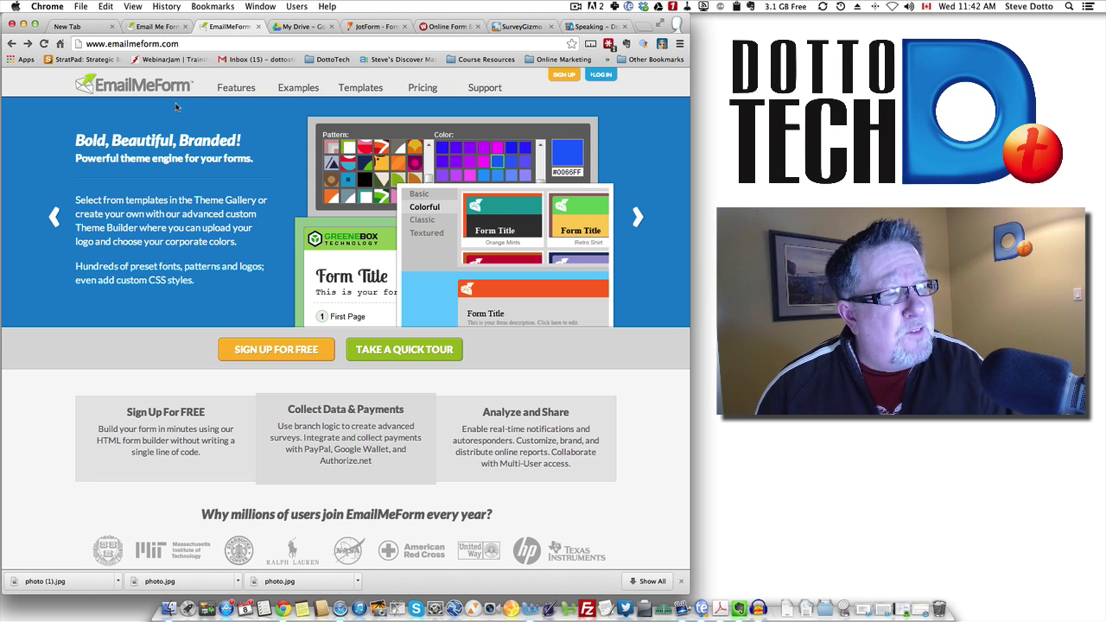
Step: Show the saved-forms list, then the Templates gallery grouped by industry
click(154, 31)
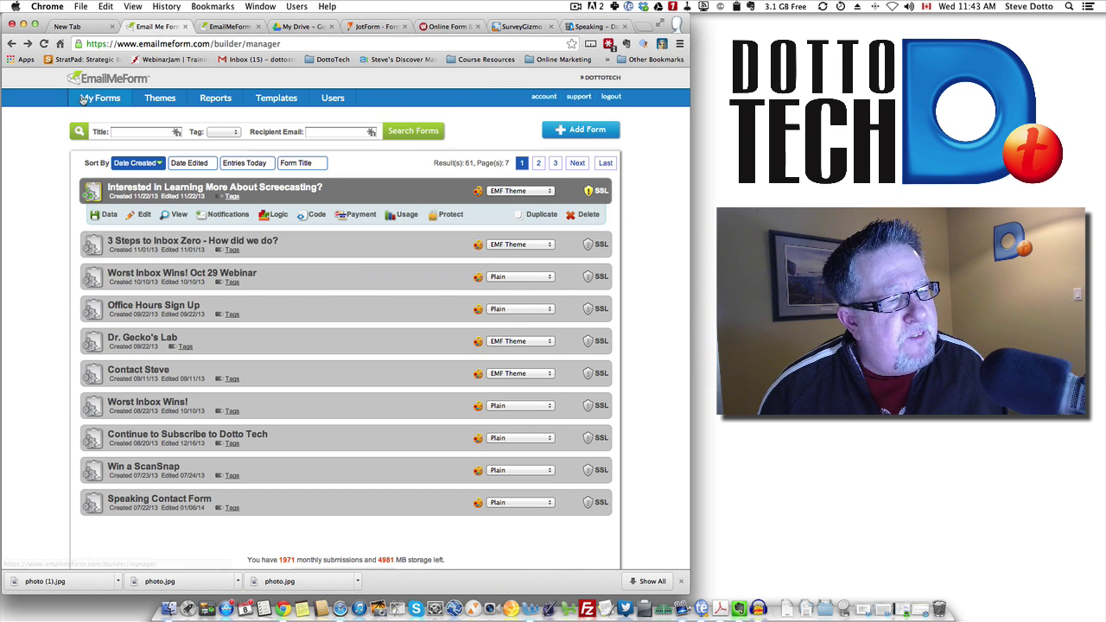
mouse_move(214, 192)
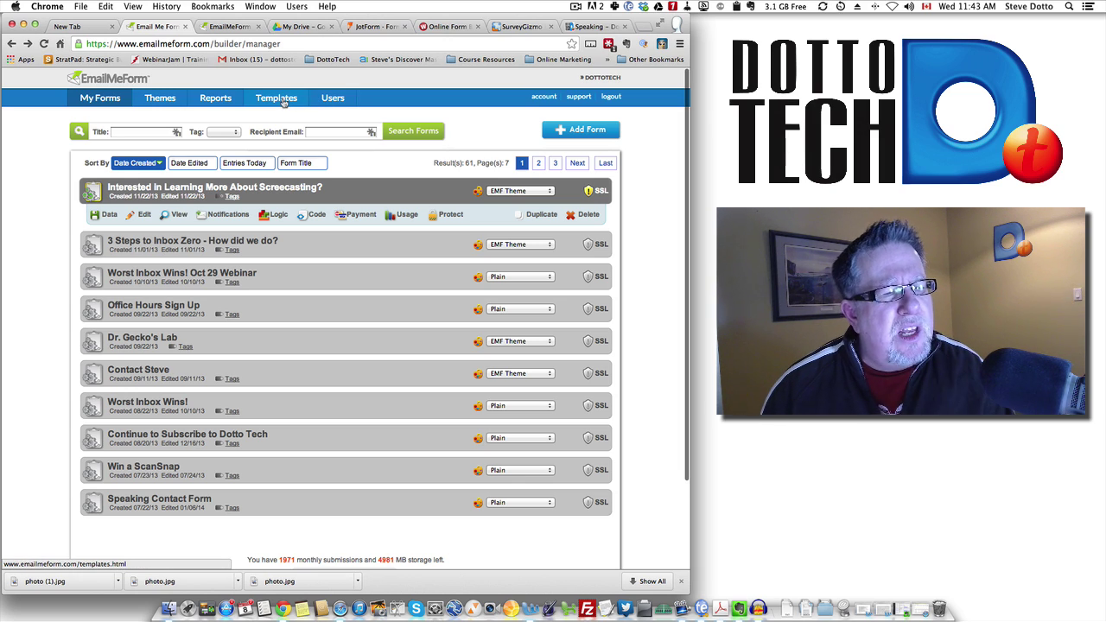
click(283, 102)
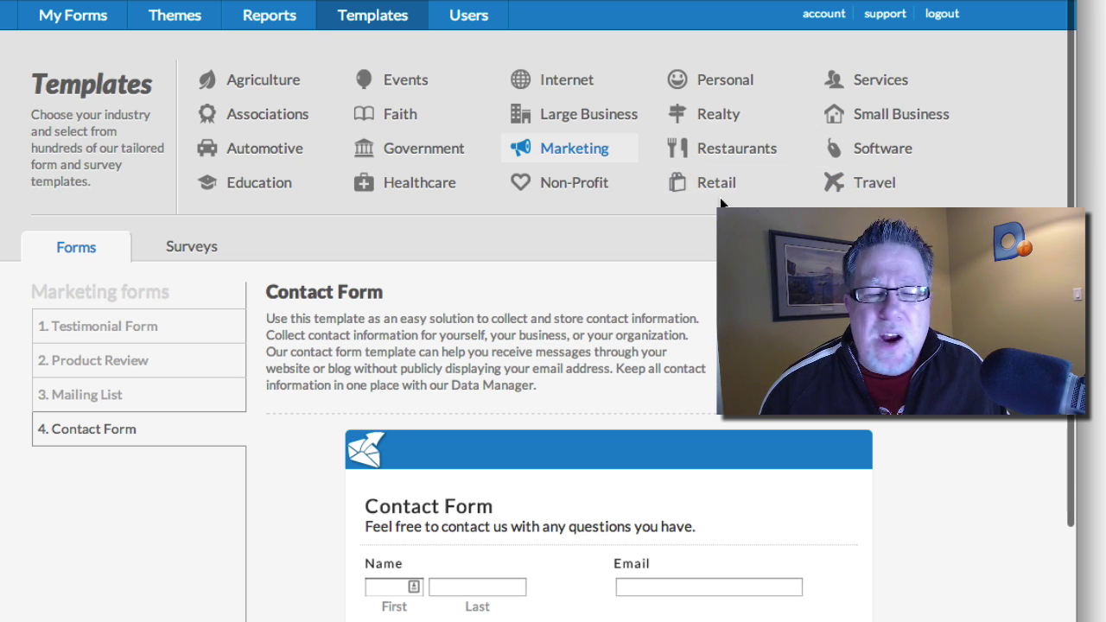
Step: Open the Restaurants templates and scroll through the Takeout Order Form preview
click(723, 151)
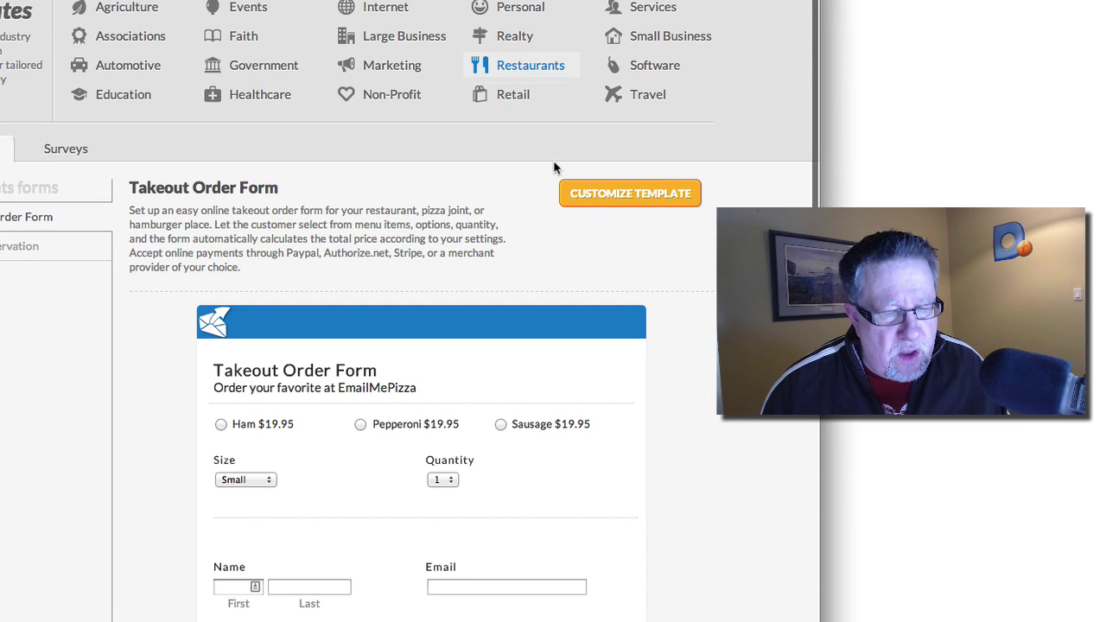
scroll(546, 291, down, 2)
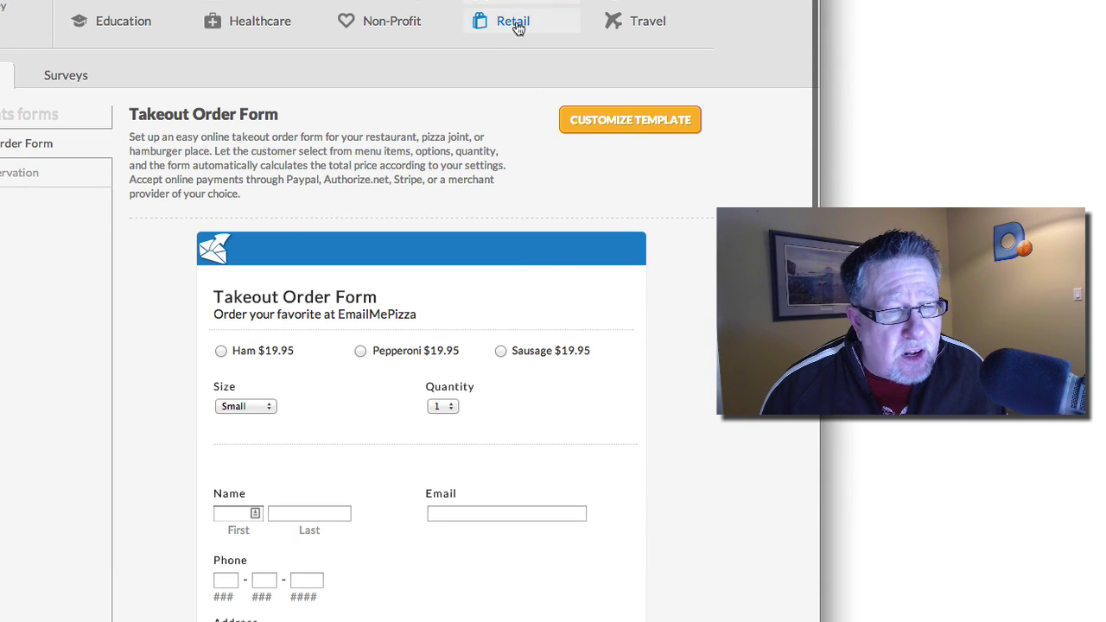
scroll(642, 257, down, 3)
scroll(641, 257, down, 2)
scroll(642, 257, down, 4)
scroll(641, 259, up, 4)
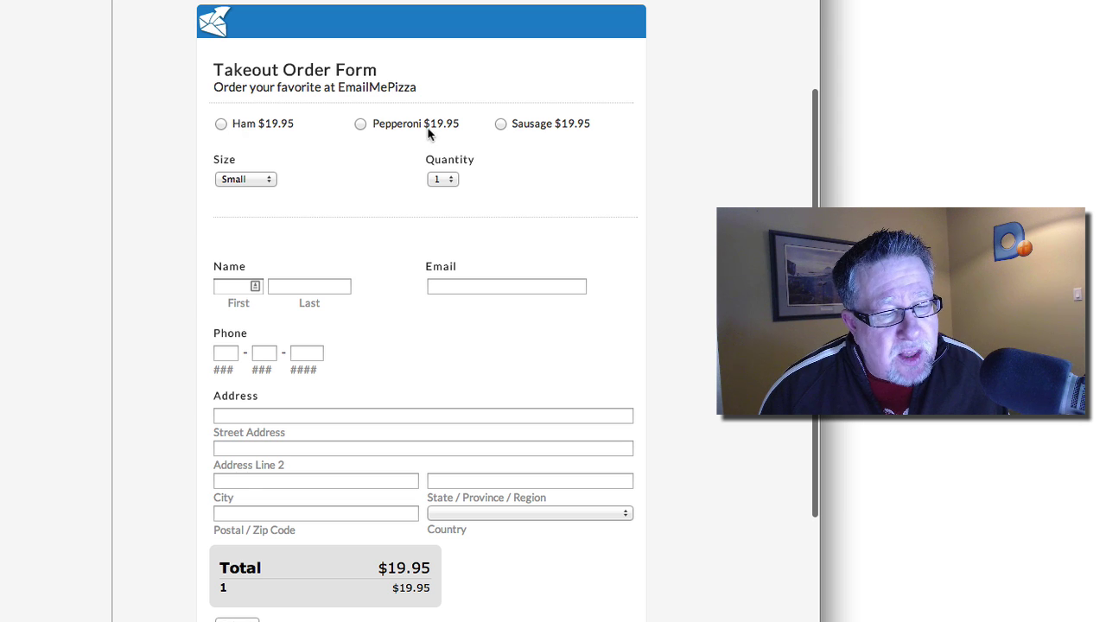
Step: Try Ham with quantity 2 in the preview, giving a $39.90 total
click(220, 123)
click(431, 181)
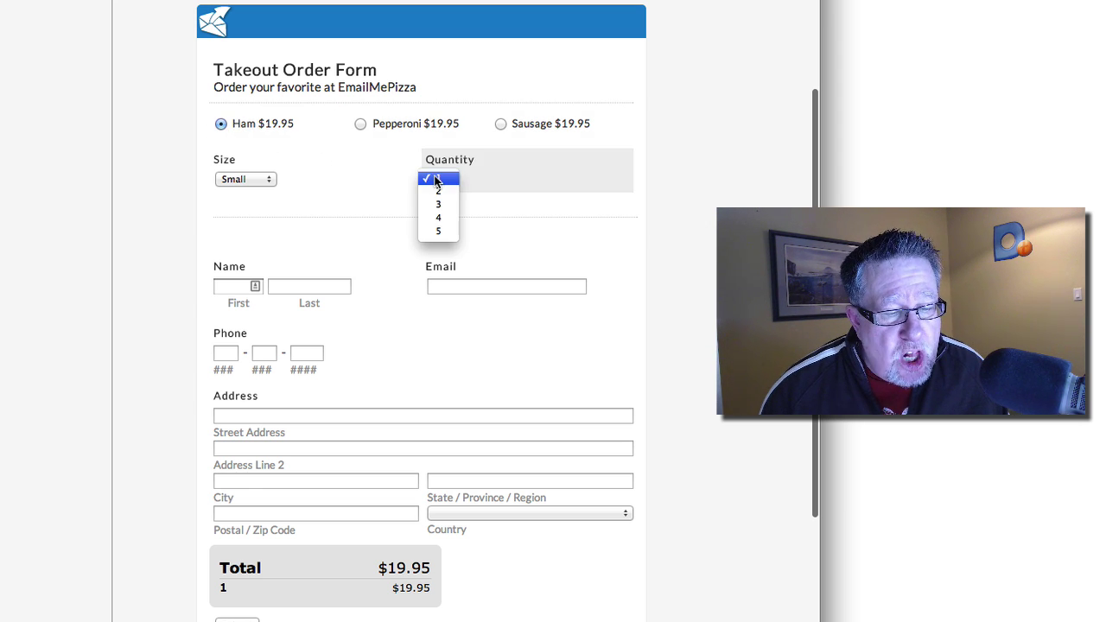
click(451, 193)
scroll(392, 507, down, 2)
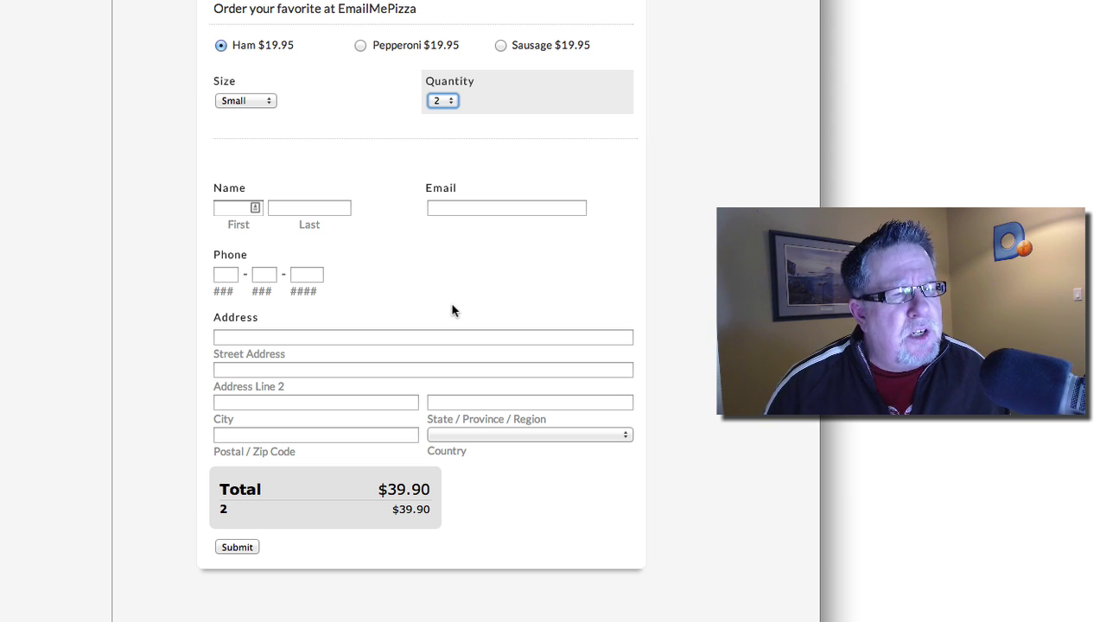
scroll(461, 193, up, 1)
scroll(462, 190, up, 5)
scroll(462, 194, up, 5)
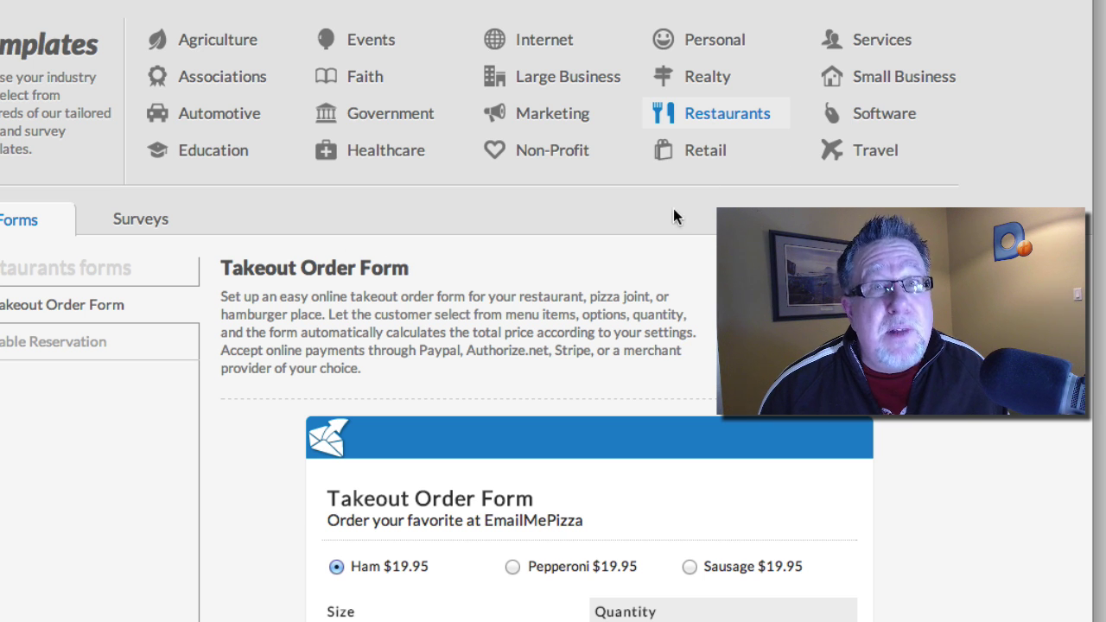
Step: Browse the Education category's Hypothesis Testing template preview
click(185, 153)
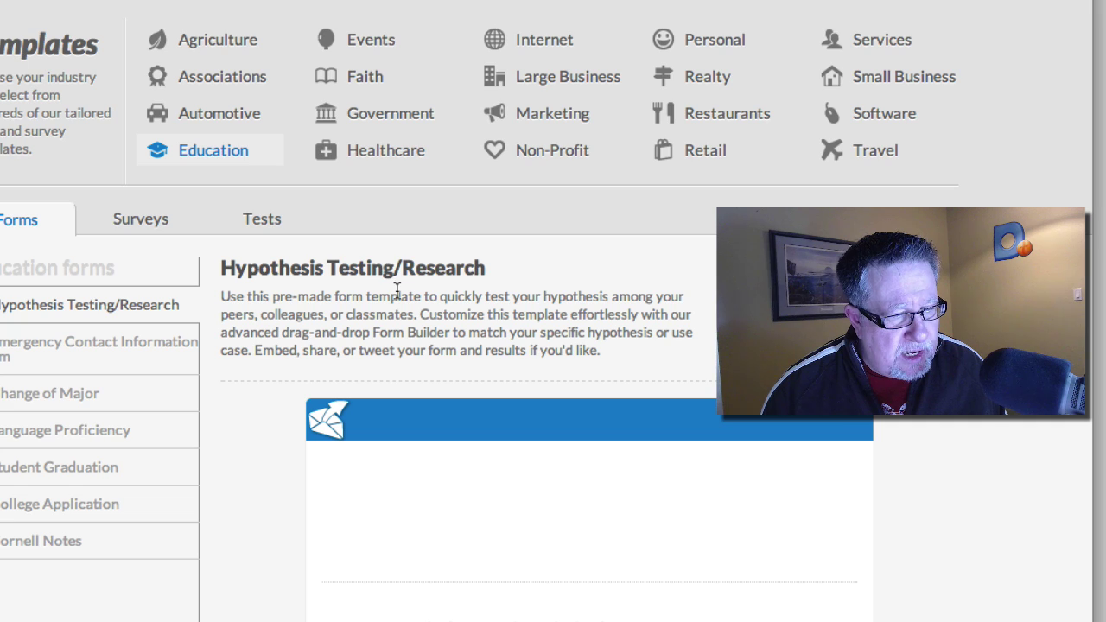
scroll(395, 289, down, 3)
scroll(476, 173, down, 3)
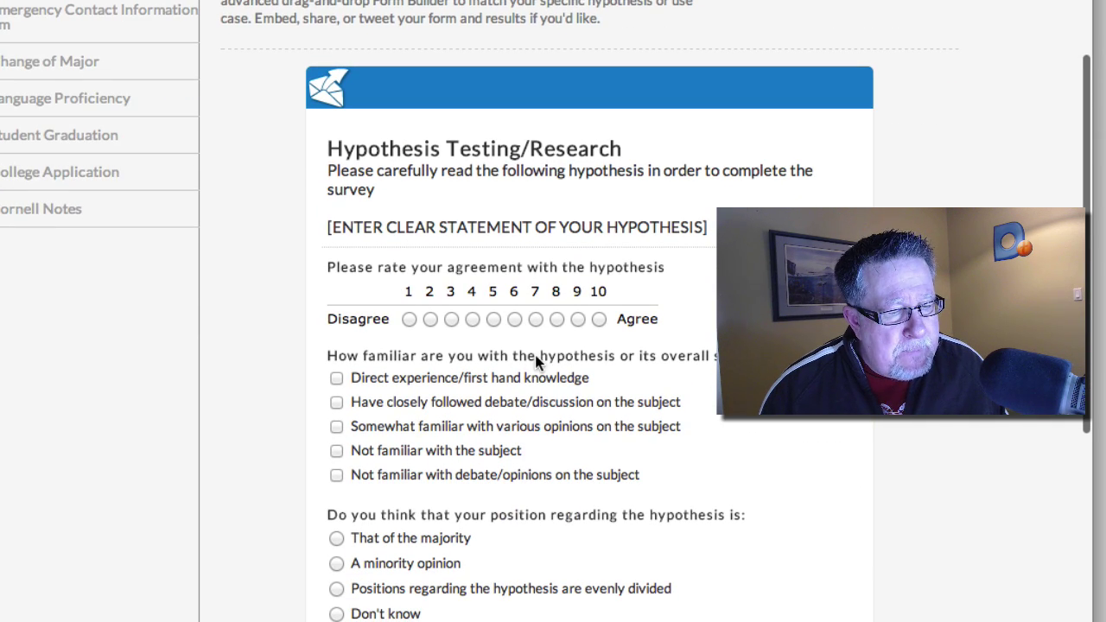
scroll(527, 354, down, 3)
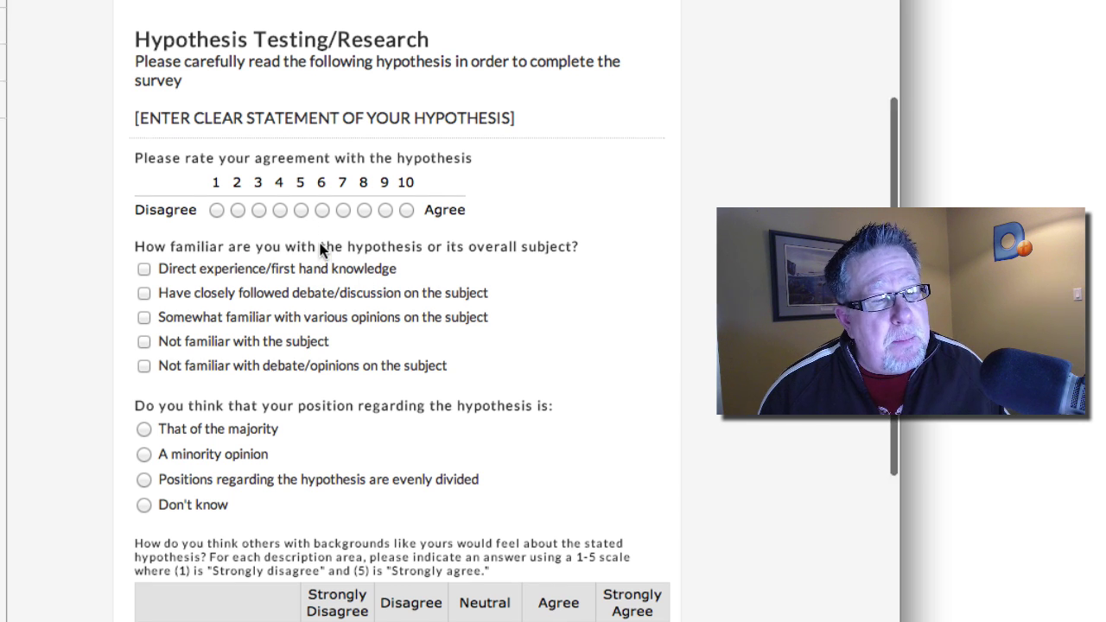
scroll(320, 246, up, 5)
scroll(320, 246, up, 5)
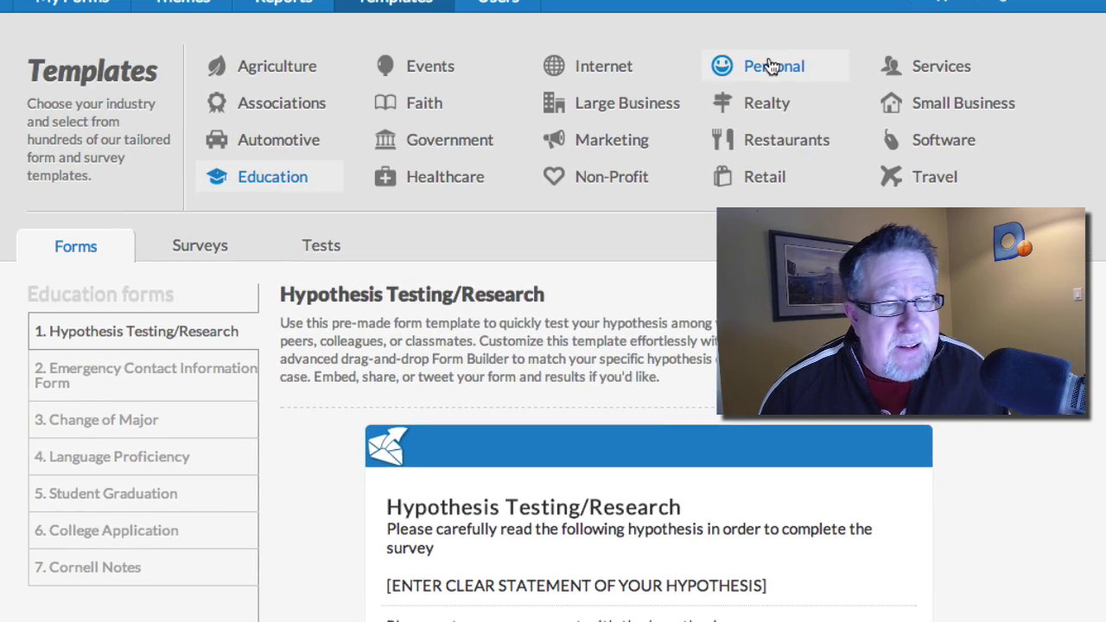
Step: Switch to the Personal category and look over the Star Trek Trivia Quiz preview
click(769, 71)
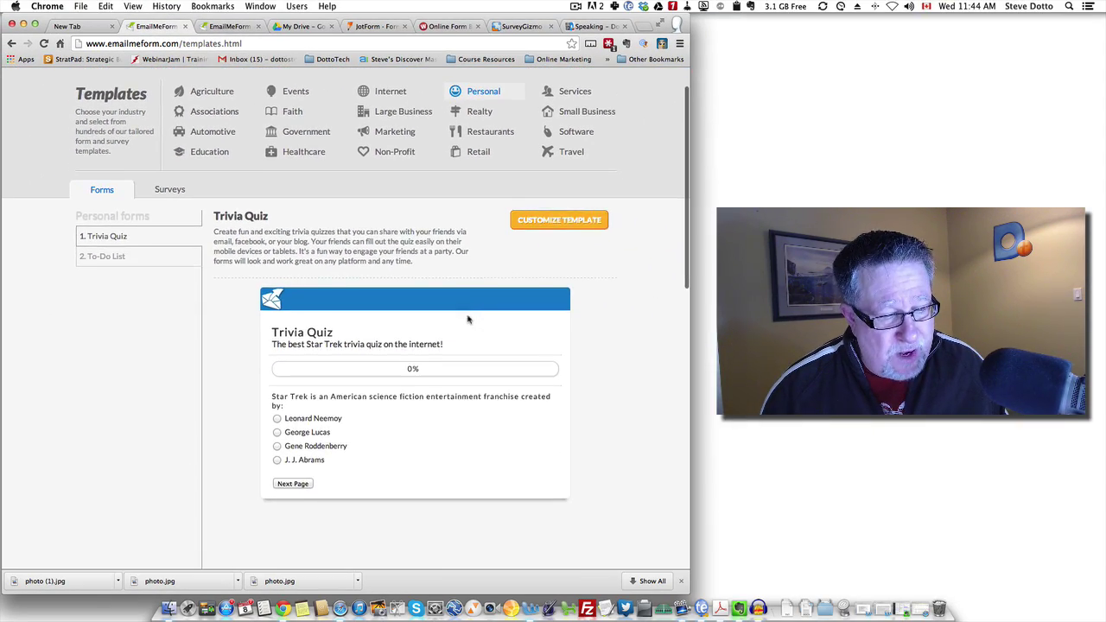
scroll(467, 320, down, 1)
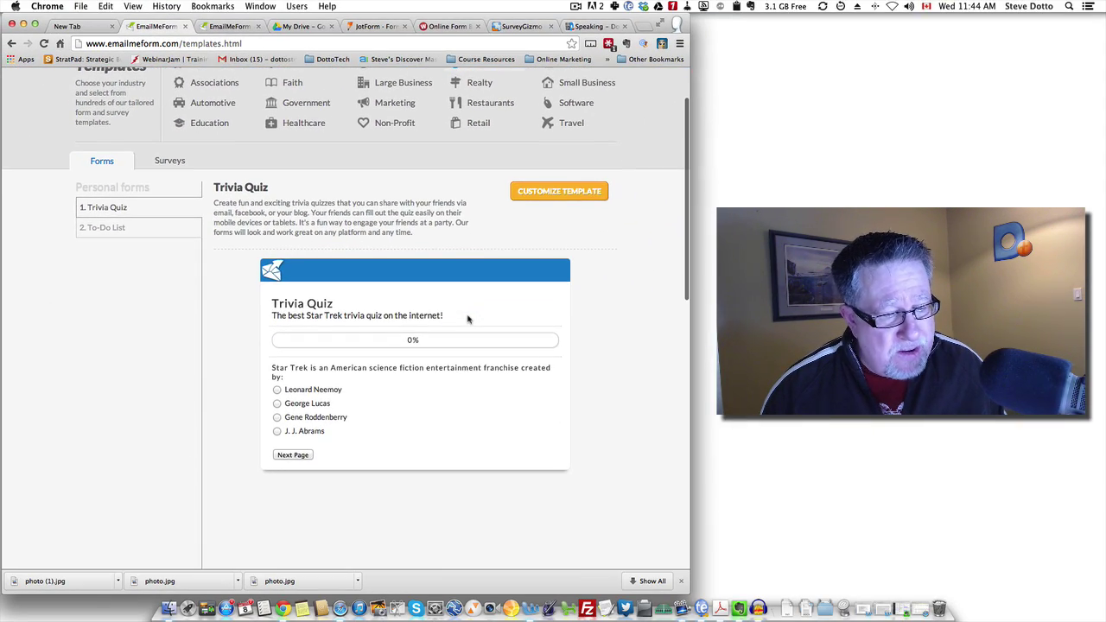
scroll(467, 320, up, 1)
scroll(468, 319, up, 1)
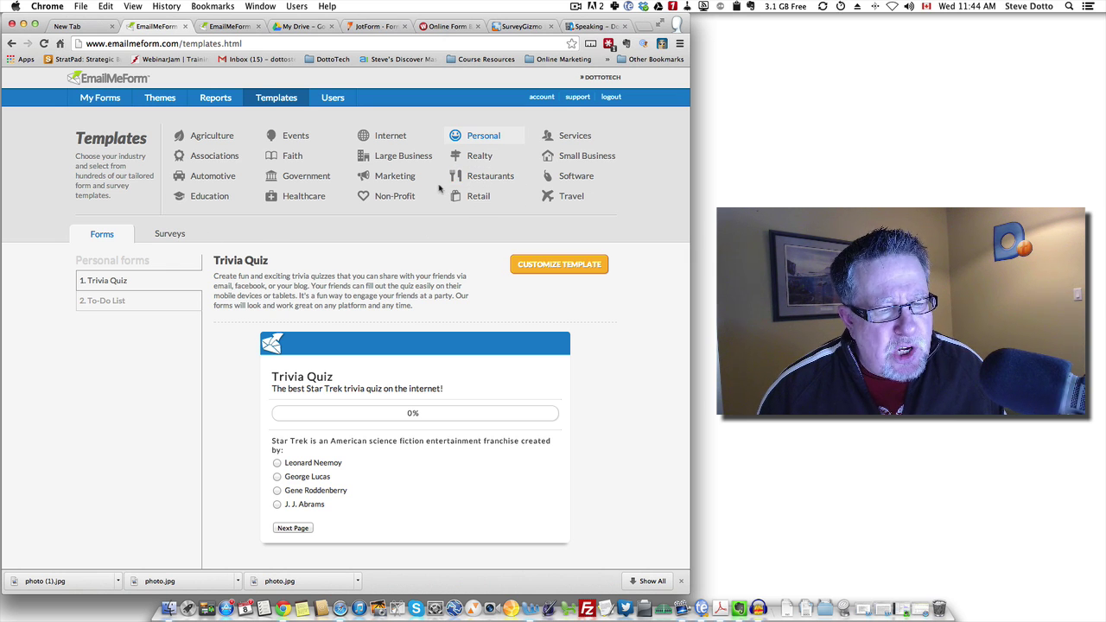
Step: Return to Restaurants and customize a copy of the Takeout Order Form template
click(474, 178)
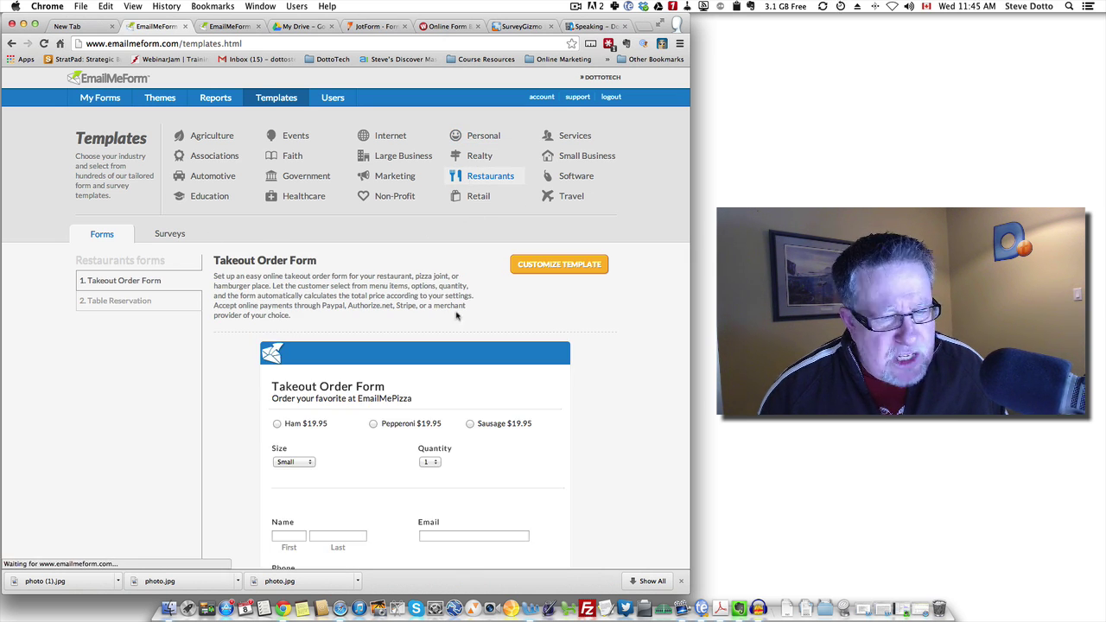
scroll(465, 259, down, 1)
scroll(457, 317, down, 4)
scroll(518, 216, up, 2)
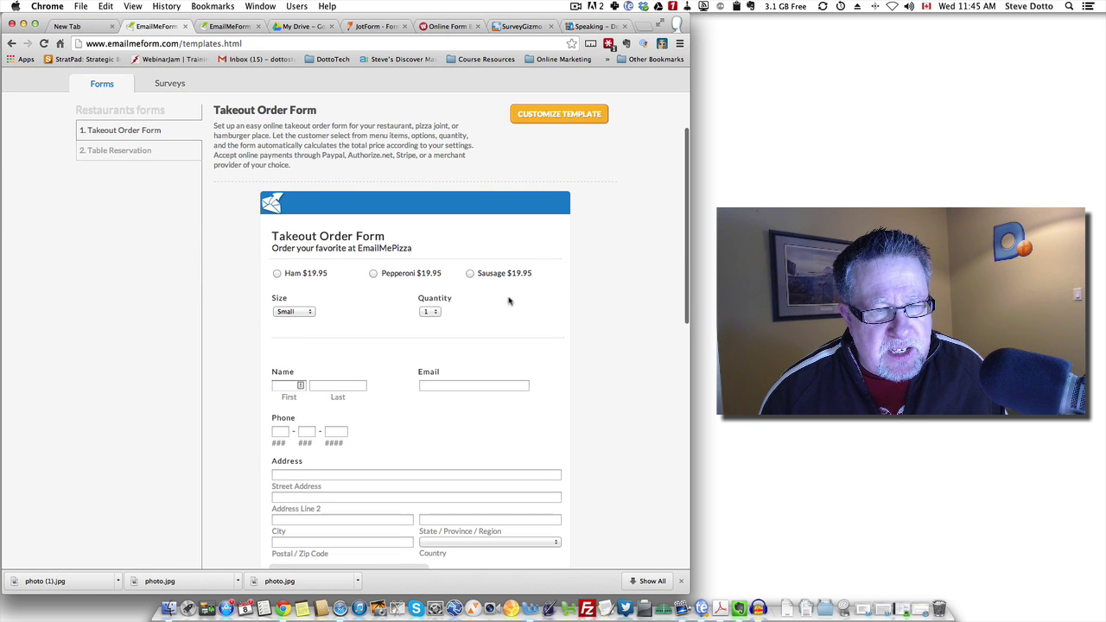
click(581, 121)
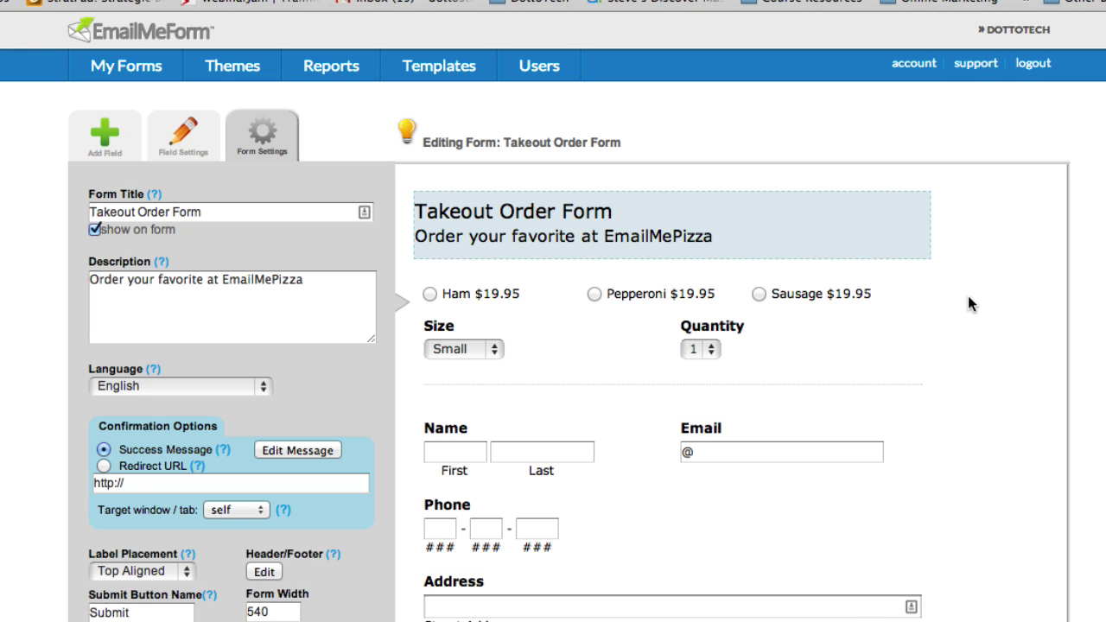
Step: Bring up the Add Field panel and drop a section divider above the Name field
click(112, 149)
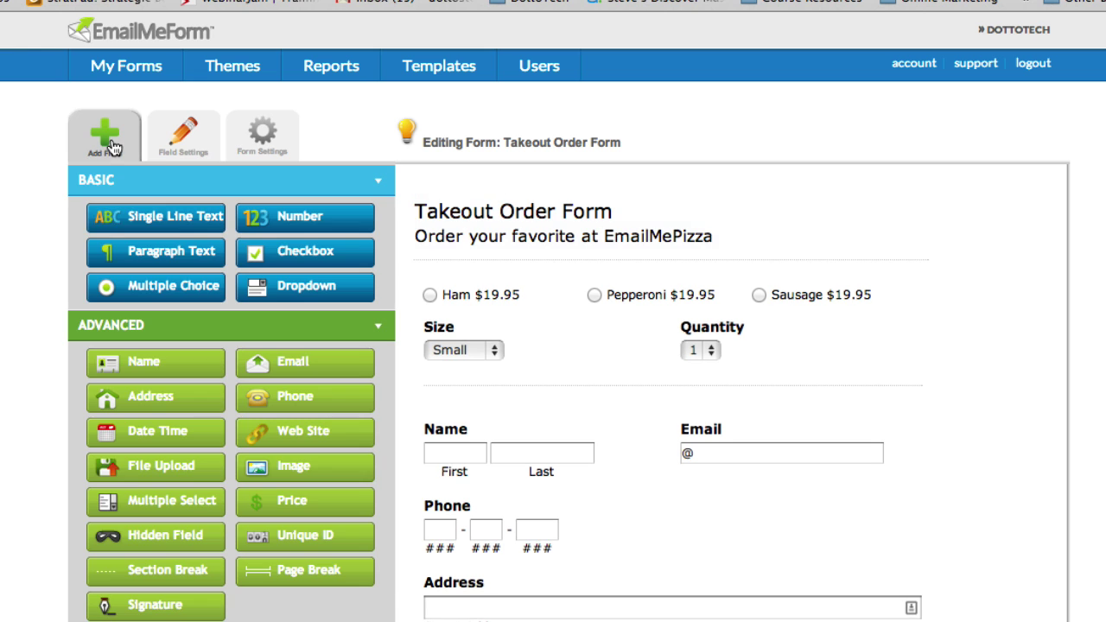
drag(172, 218, 454, 416)
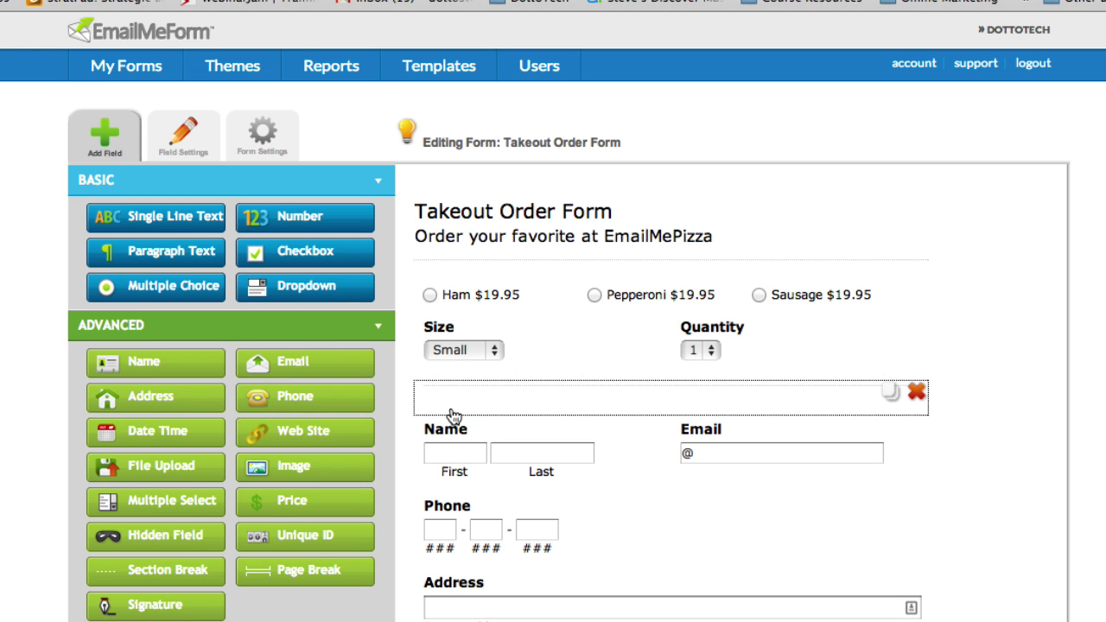
scroll(453, 415, down, 5)
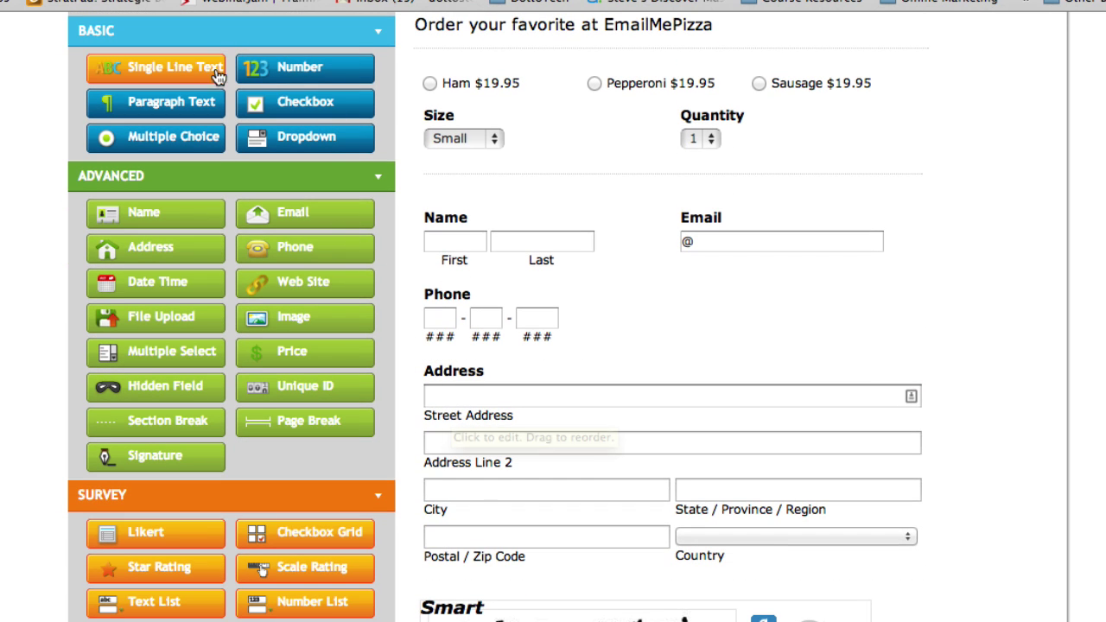
scroll(108, 78, up, 1)
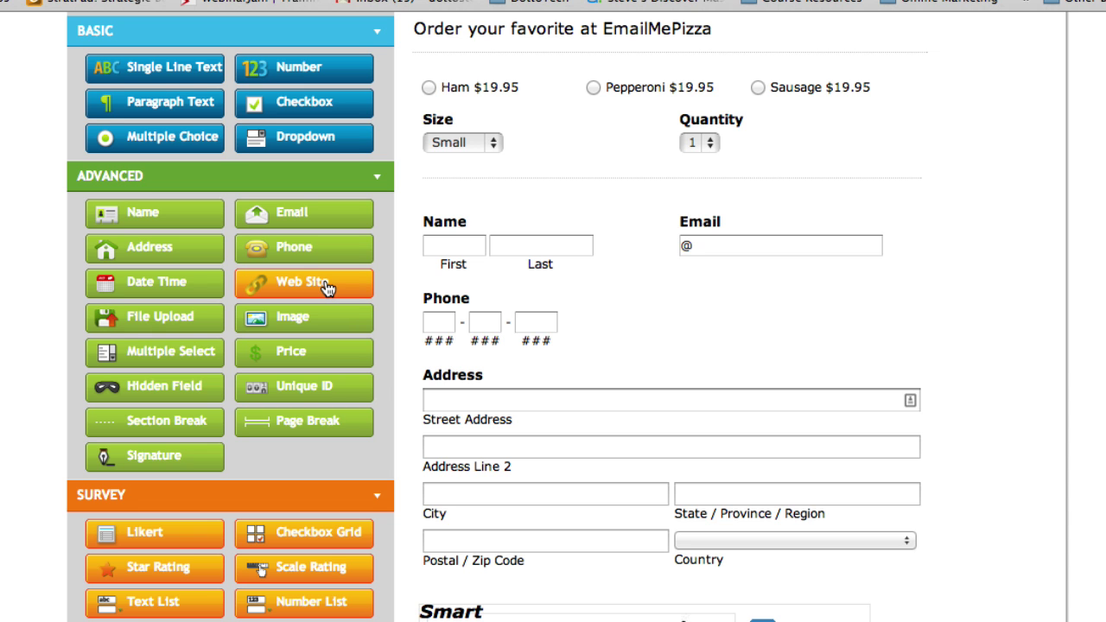
Step: Add a Web Site field and a Star Rating field above Address
drag(328, 288, 621, 372)
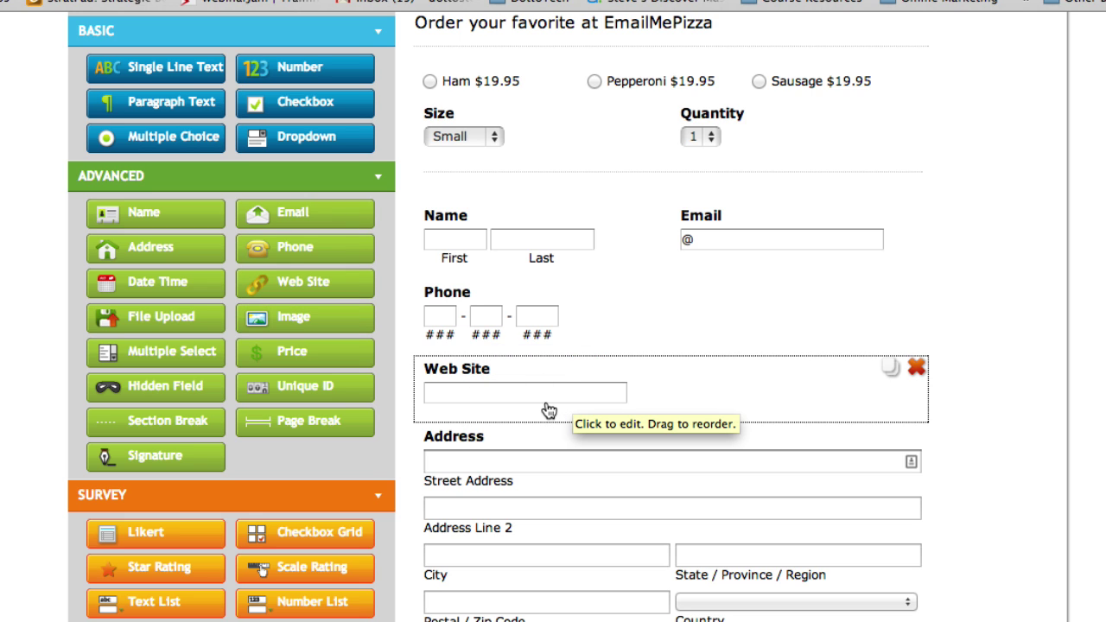
mouse_move(671, 389)
scroll(296, 394, down, 3)
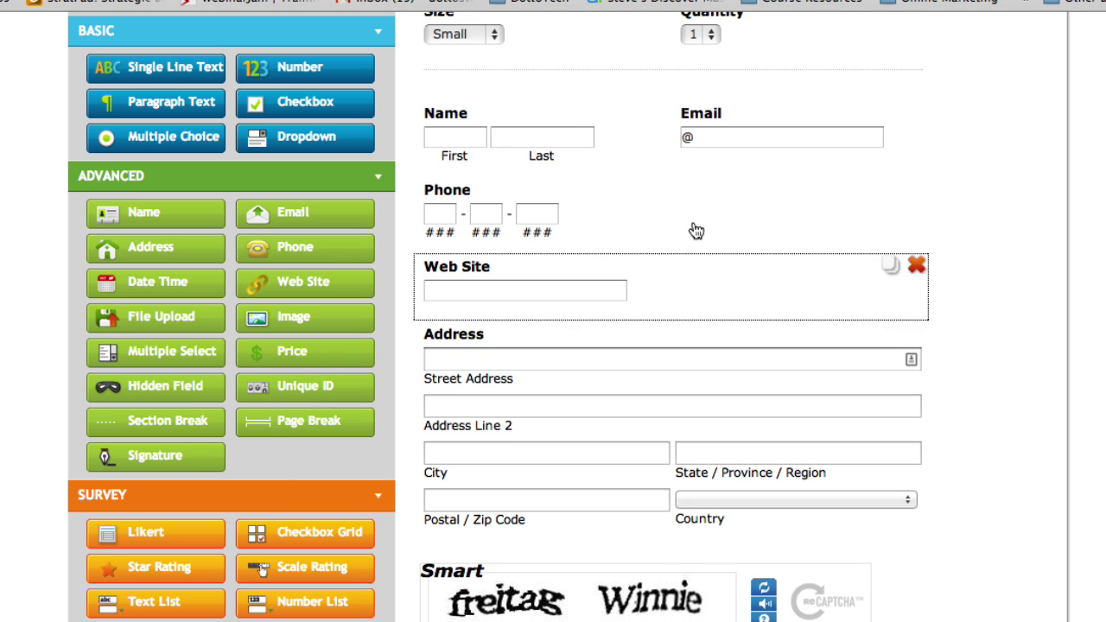
scroll(262, 569, down, 1)
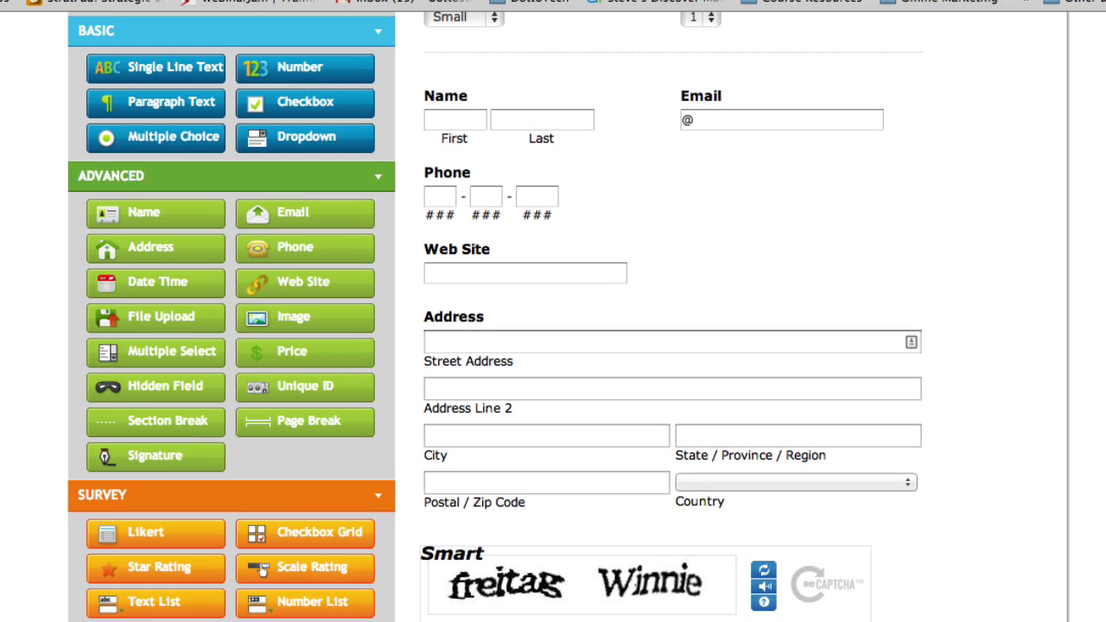
scroll(164, 579, down, 3)
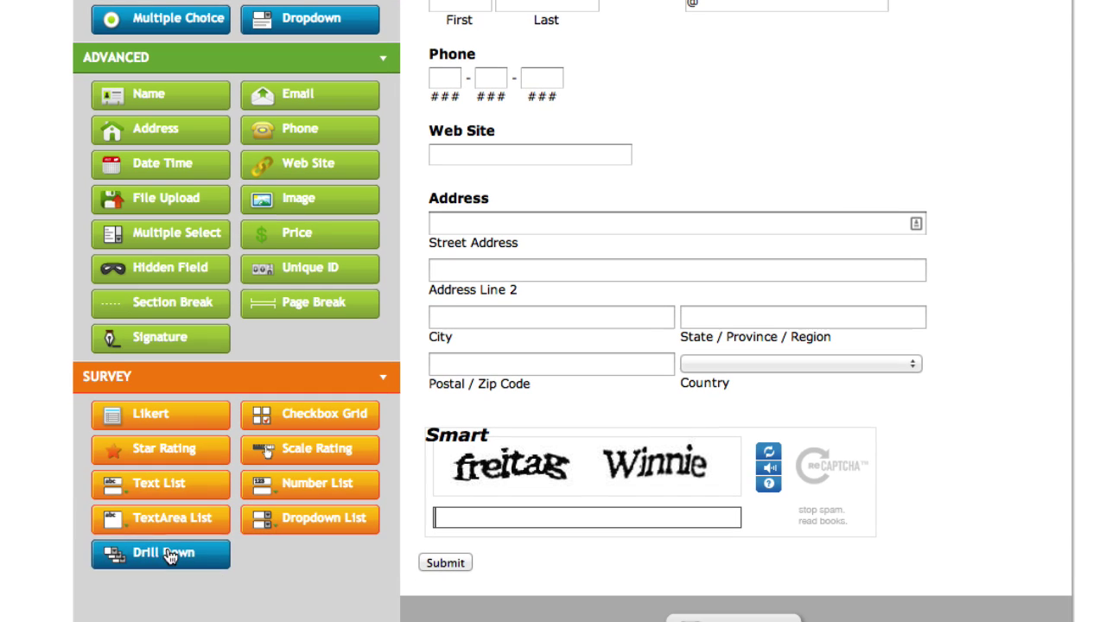
drag(164, 451, 654, 210)
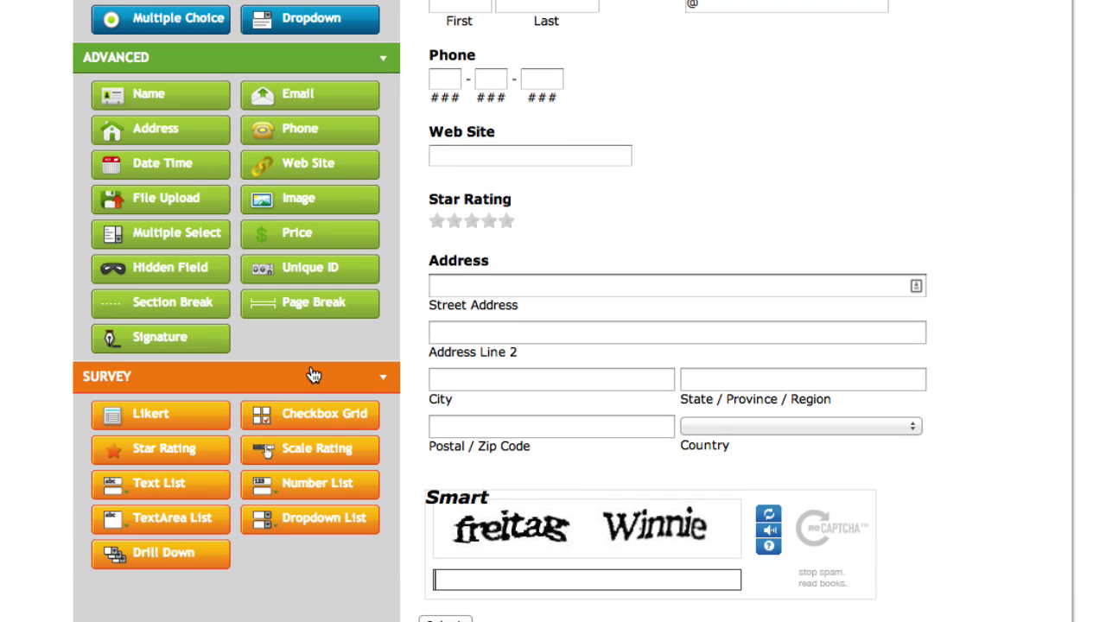
click(482, 224)
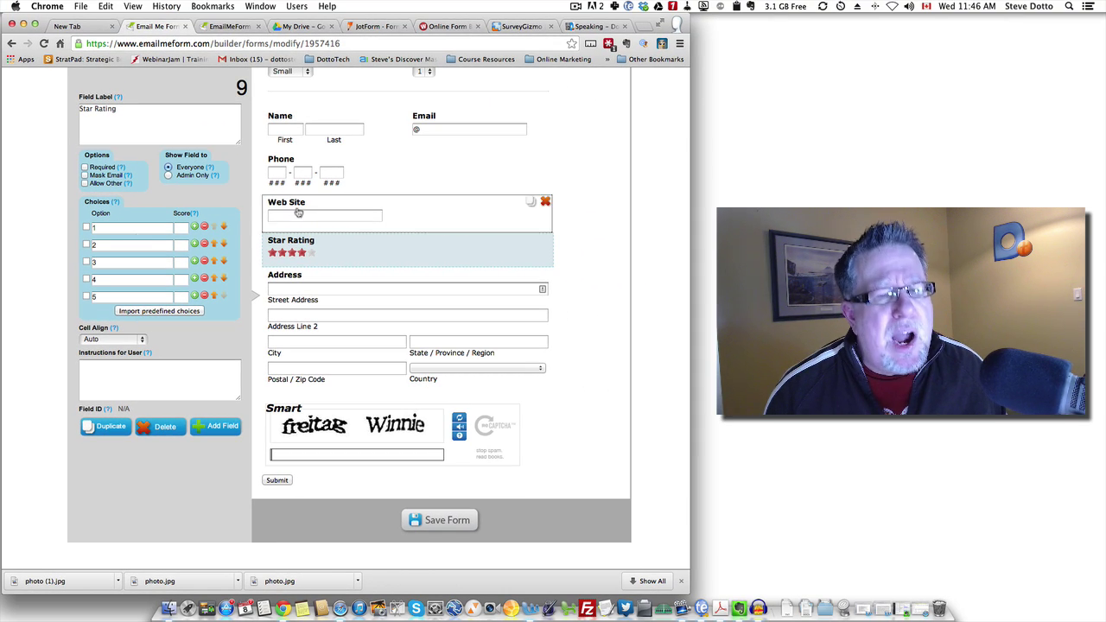
scroll(87, 259, up, 3)
scroll(87, 259, up, 3)
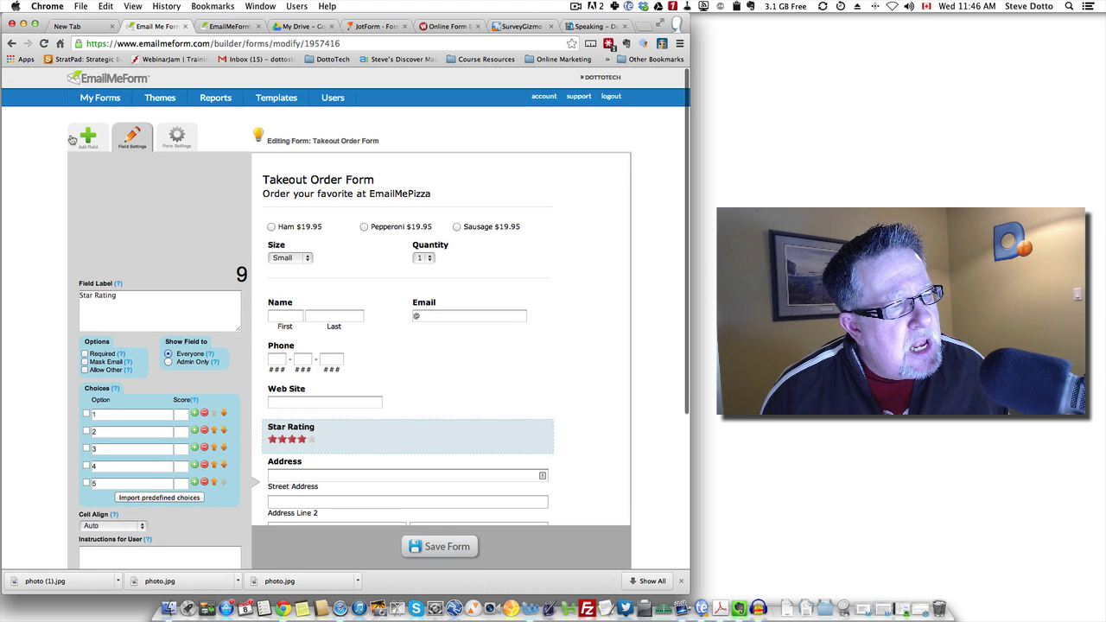
Step: Go to My Forms, confirm Leave this Page without saving, and scroll the forms list
click(104, 99)
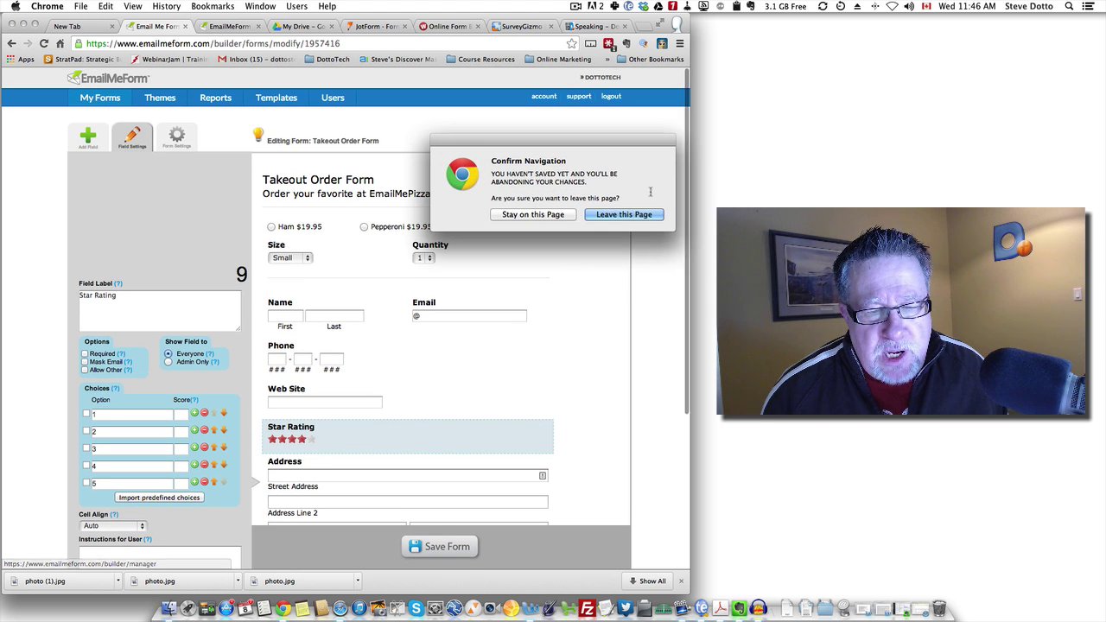
click(618, 215)
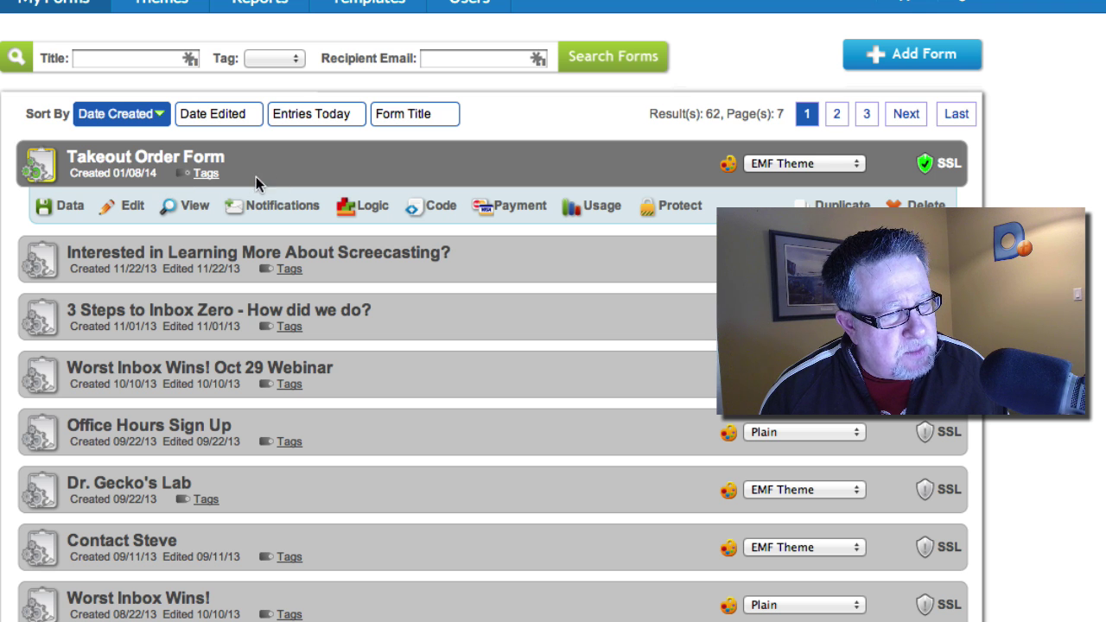
mouse_move(345, 279)
mouse_move(221, 275)
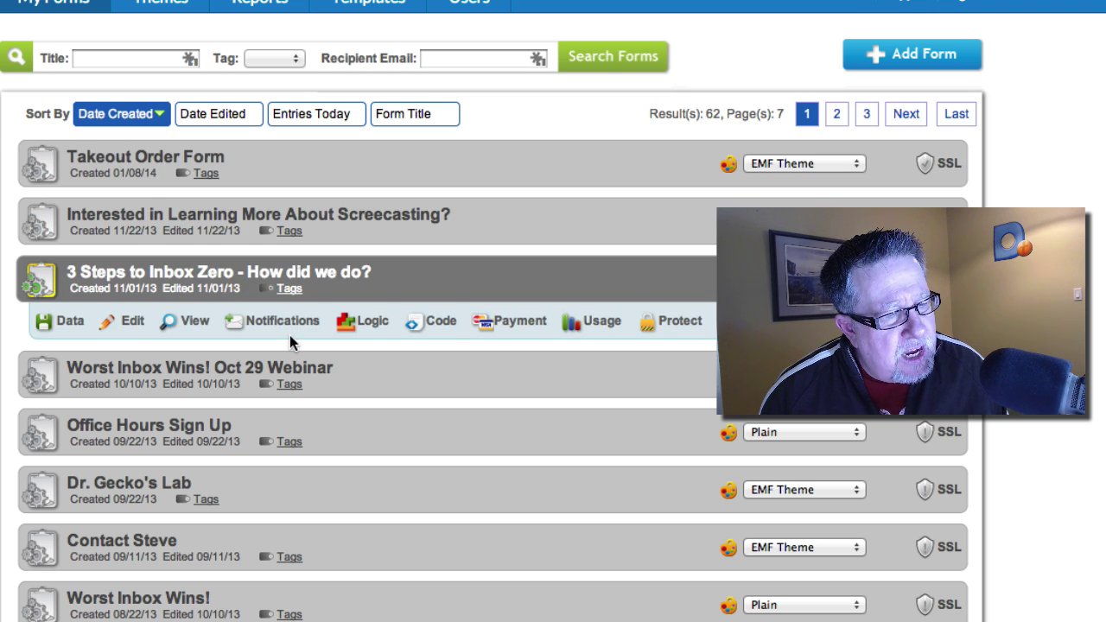
scroll(290, 335, down, 2)
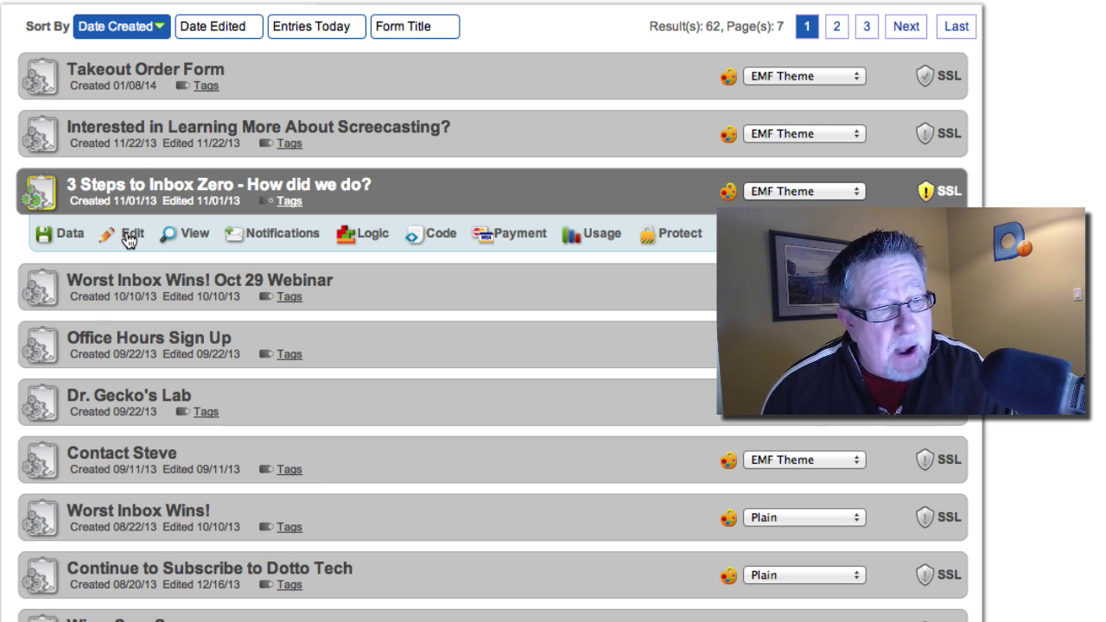
click(67, 236)
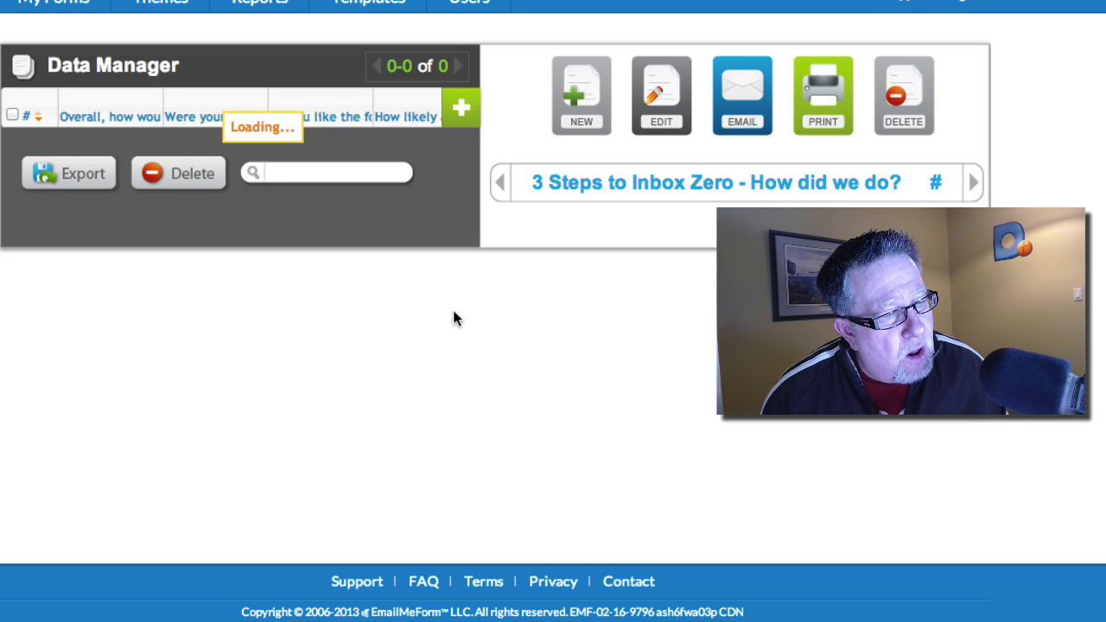
scroll(380, 398, down, 5)
scroll(380, 399, up, 1)
scroll(387, 392, up, 1)
scroll(387, 392, up, 5)
scroll(388, 389, up, 5)
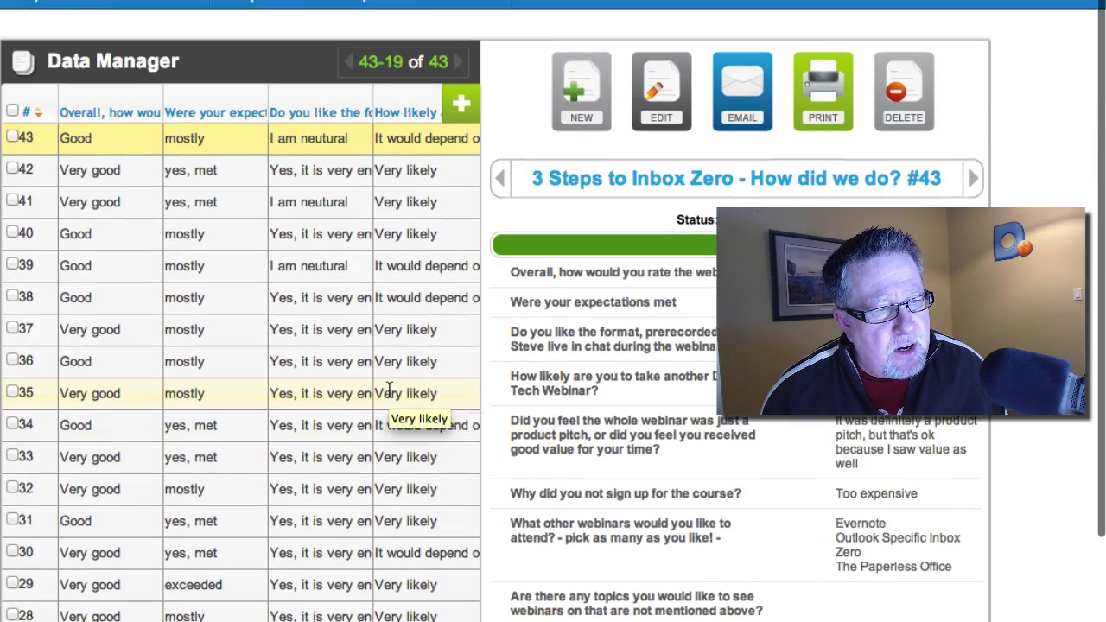
scroll(389, 391, down, 1)
scroll(388, 388, down, 3)
scroll(303, 432, down, 3)
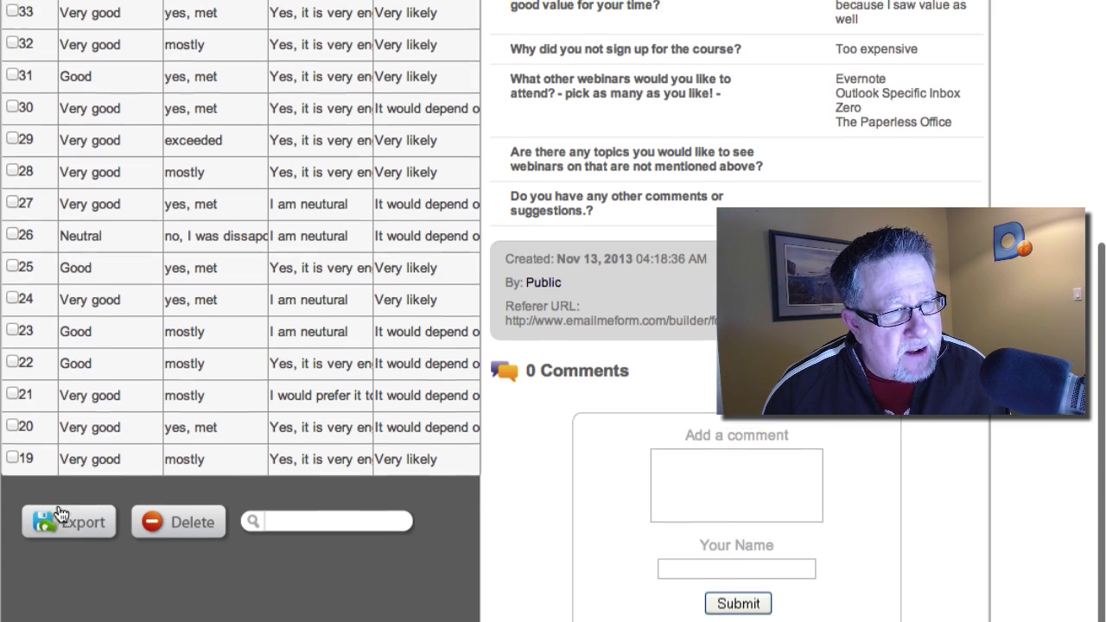
scroll(58, 510, up, 5)
scroll(58, 504, up, 3)
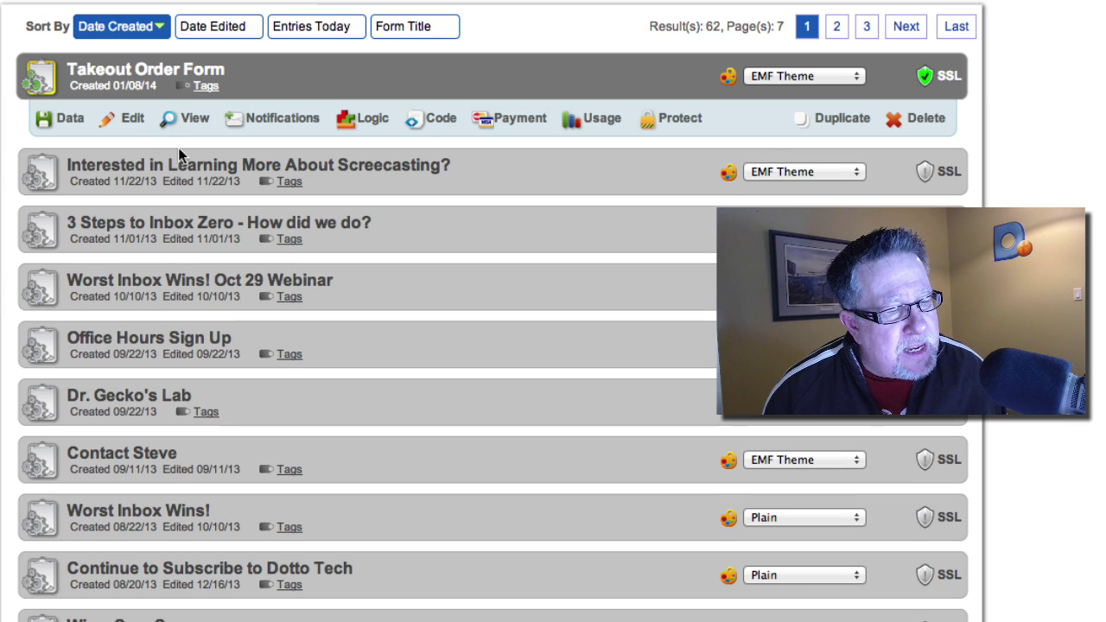
click(177, 222)
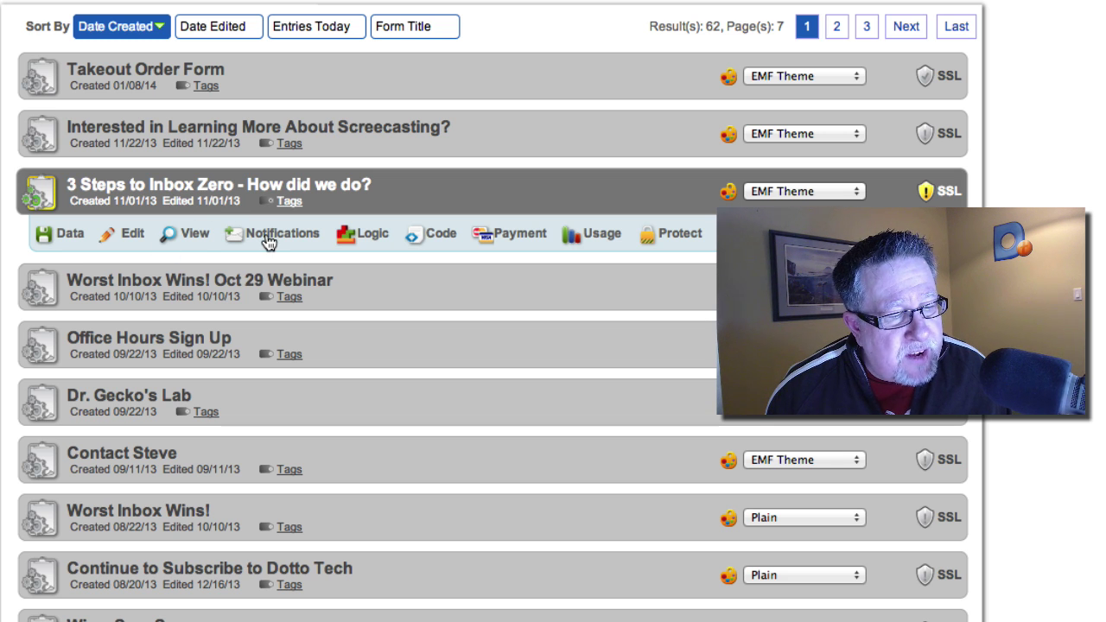
click(268, 243)
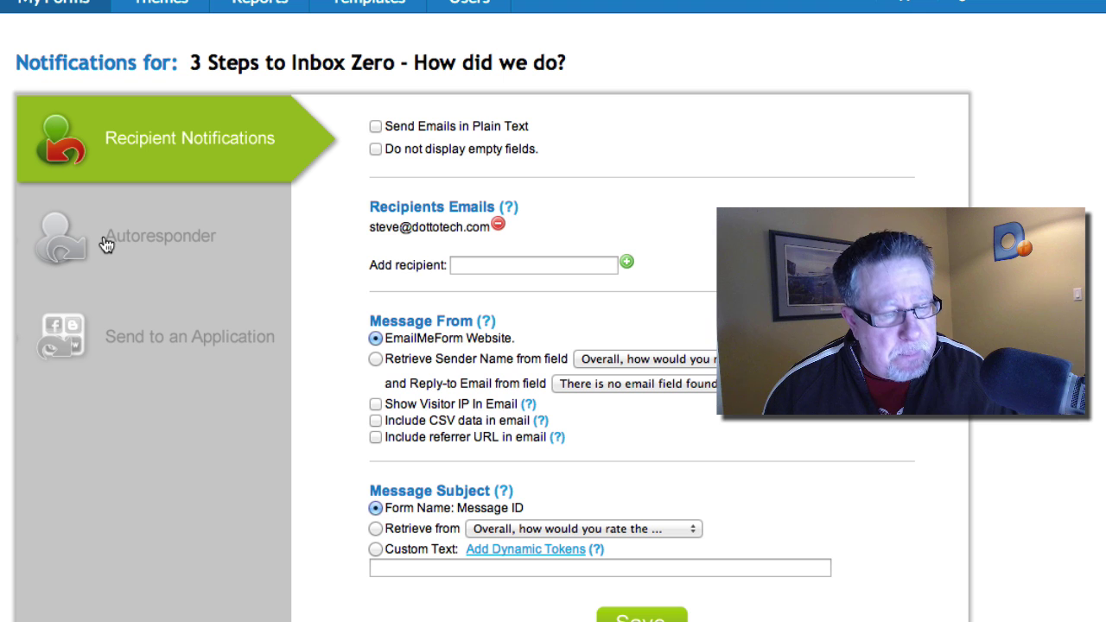
click(136, 347)
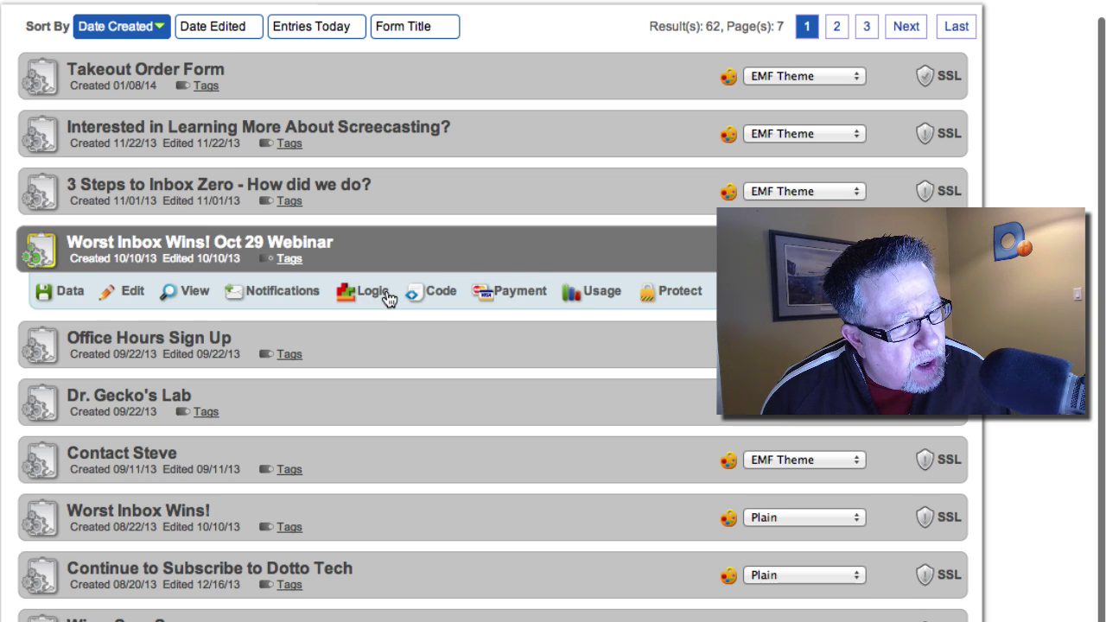
mouse_move(219, 185)
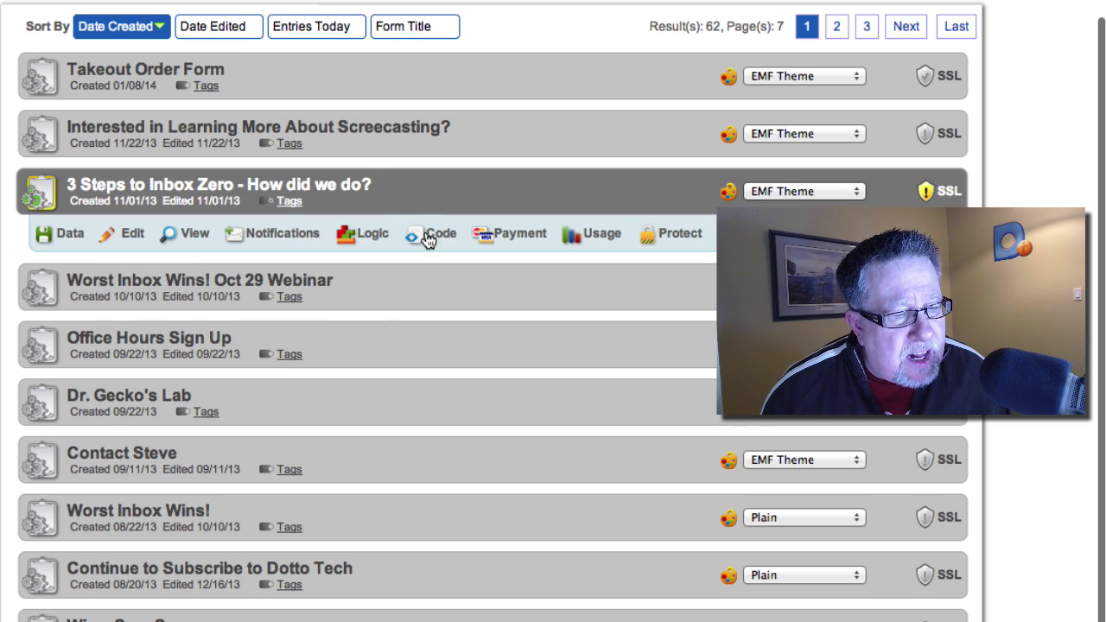
Step: Show the JavaScript, iFrame and LightBox embed code for the 3 Steps to Inbox Zero form
click(427, 240)
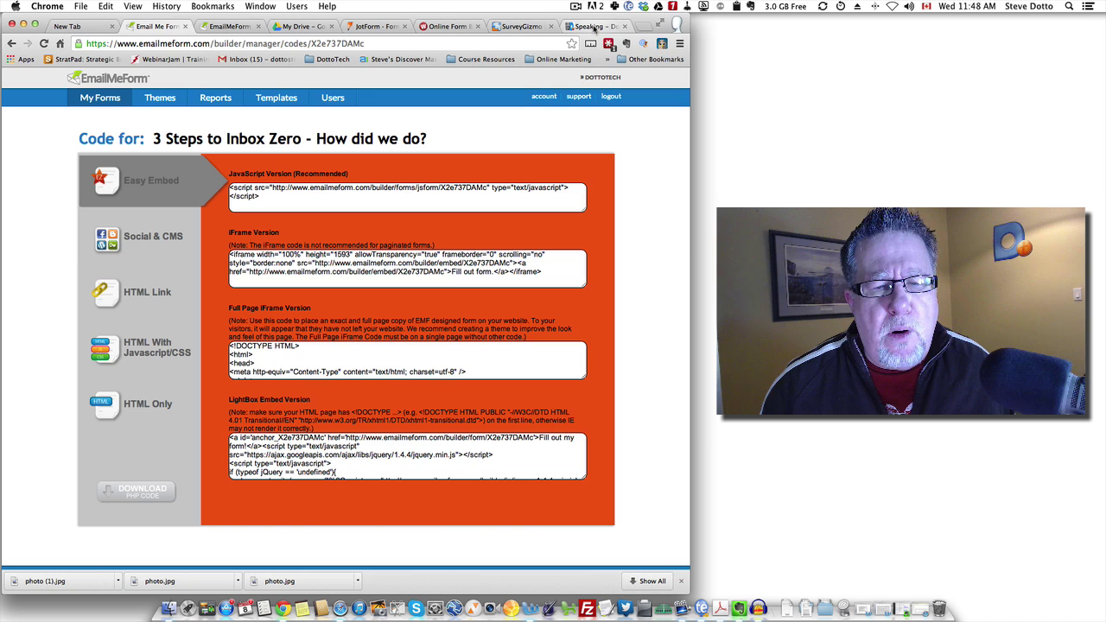
click(595, 26)
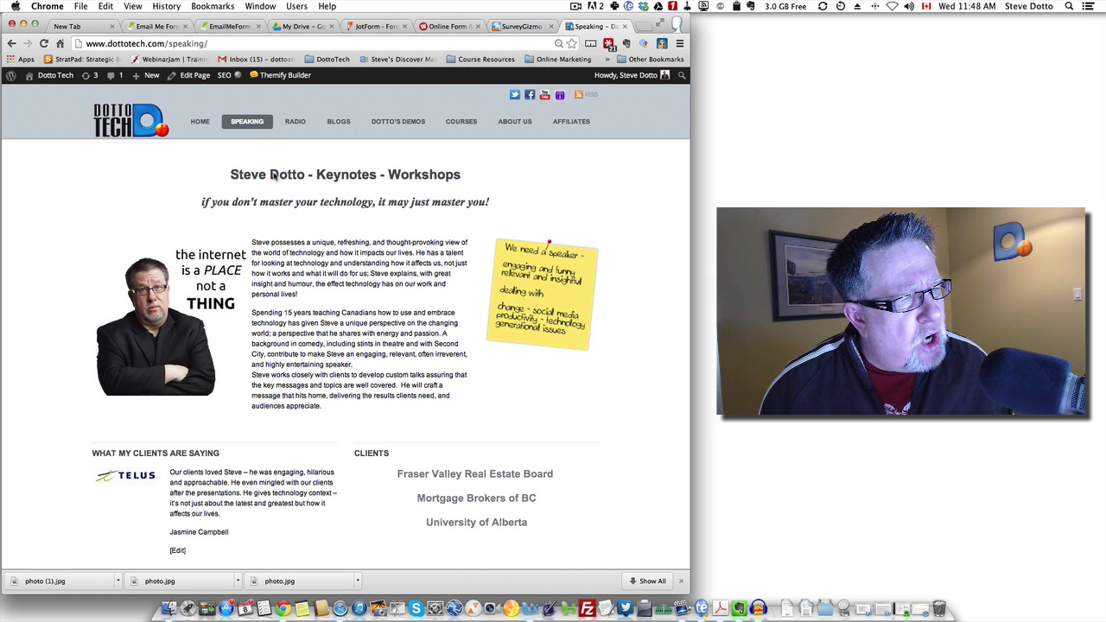
scroll(359, 360, down, 2)
scroll(359, 360, down, 3)
scroll(360, 361, down, 1)
scroll(359, 360, down, 2)
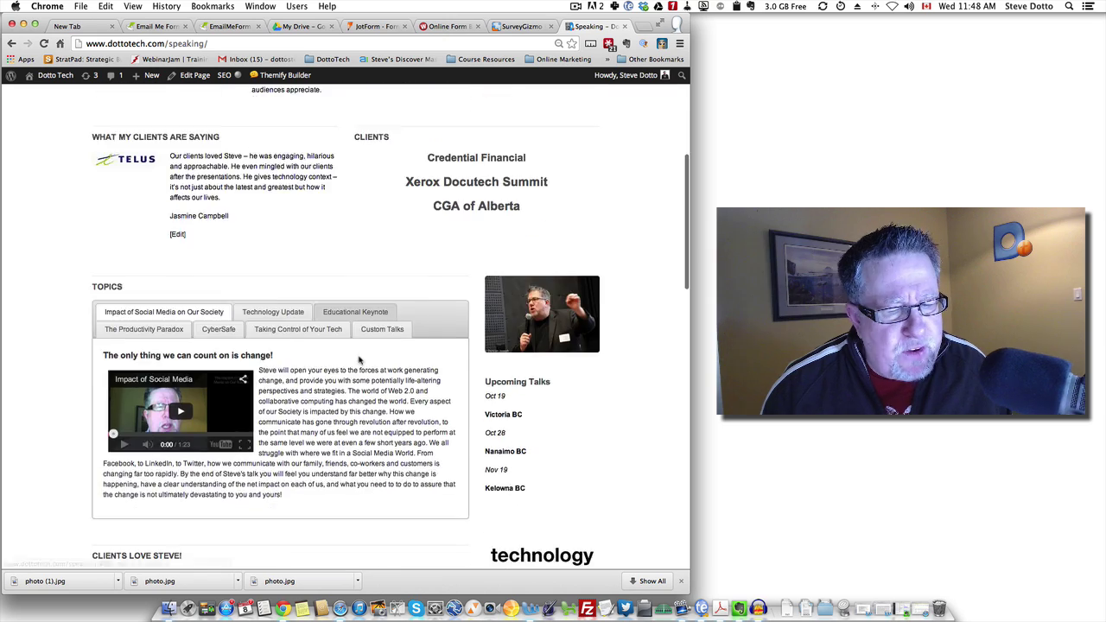
scroll(359, 360, down, 3)
scroll(360, 360, down, 7)
scroll(359, 360, down, 5)
scroll(359, 360, down, 6)
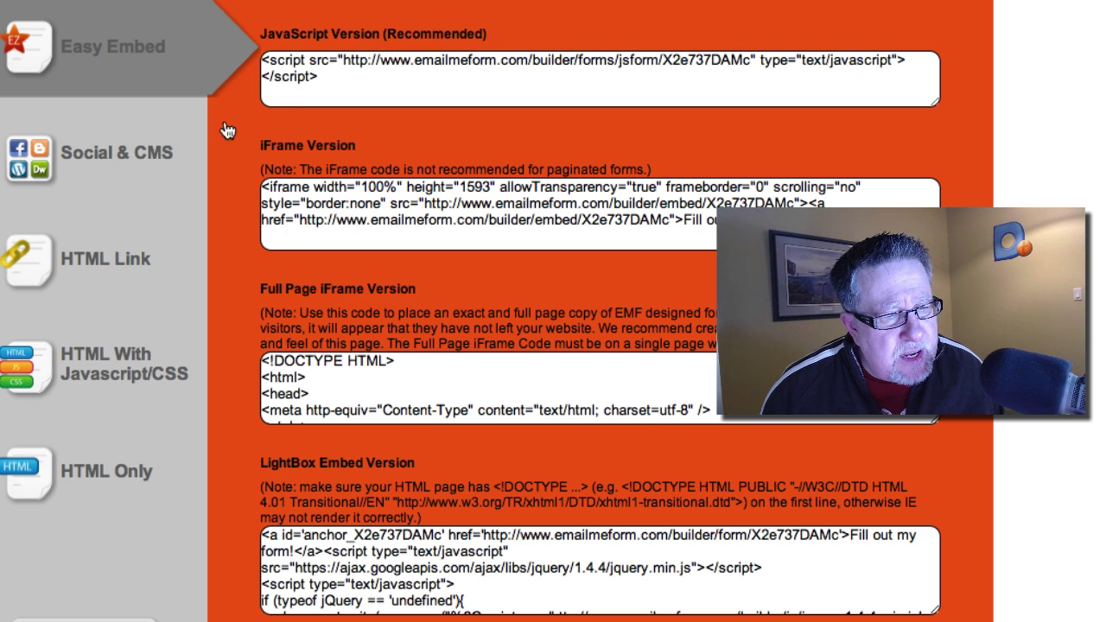
Step: Copy the Inbox Zero form's direct URL and browse the webinar feedback survey in a new tab
click(83, 262)
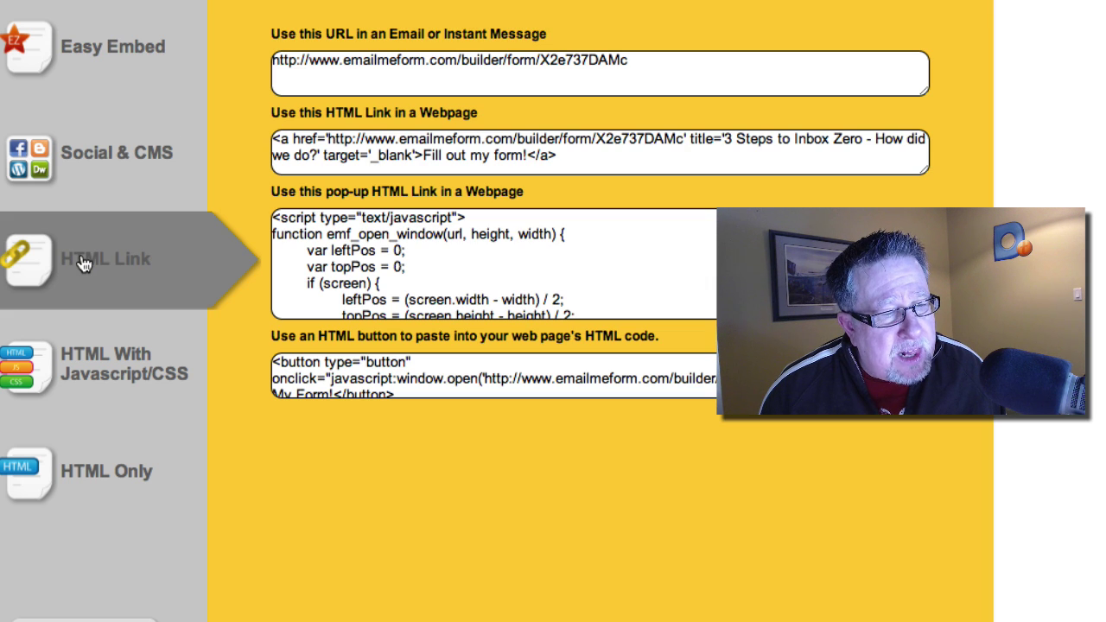
click(644, 62)
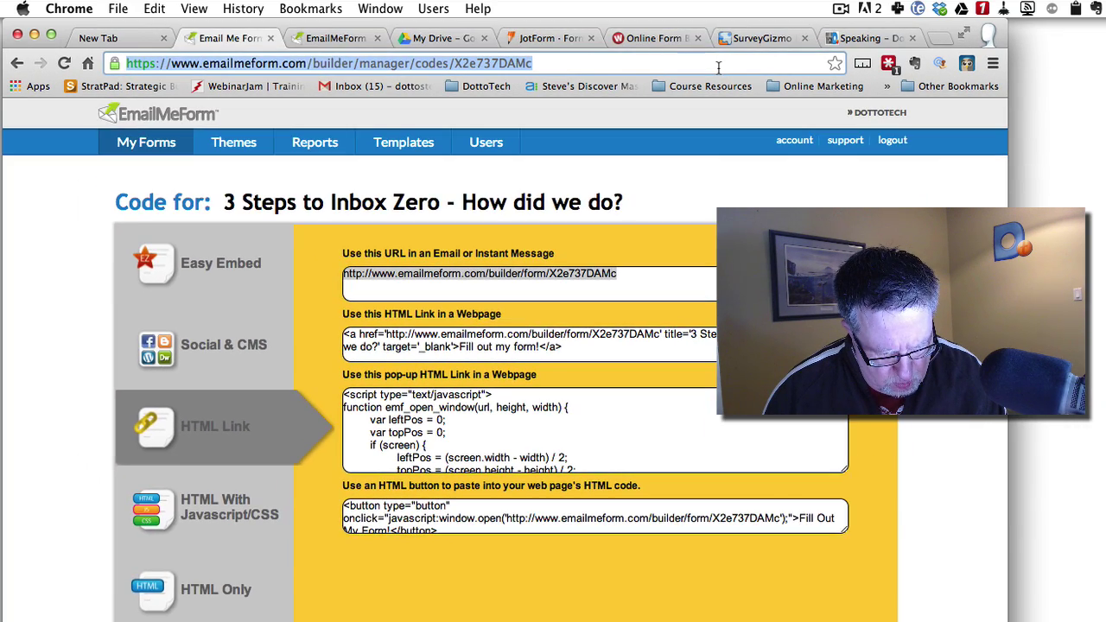
key(super+t)
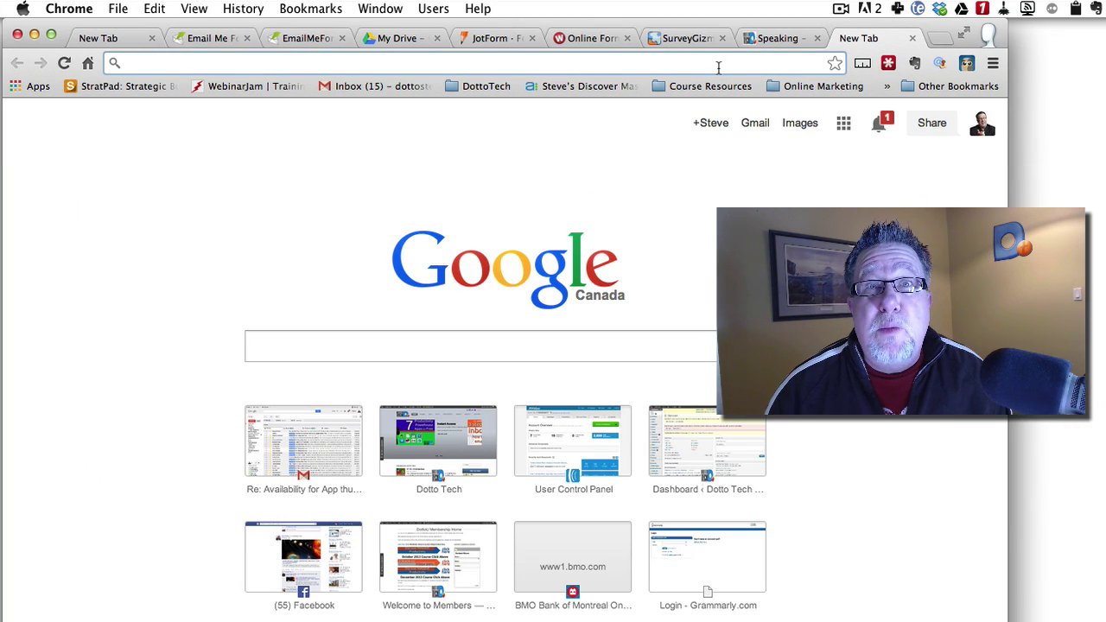
text(http://www.emailmeform.com/builder/form/X2e737DAMc)
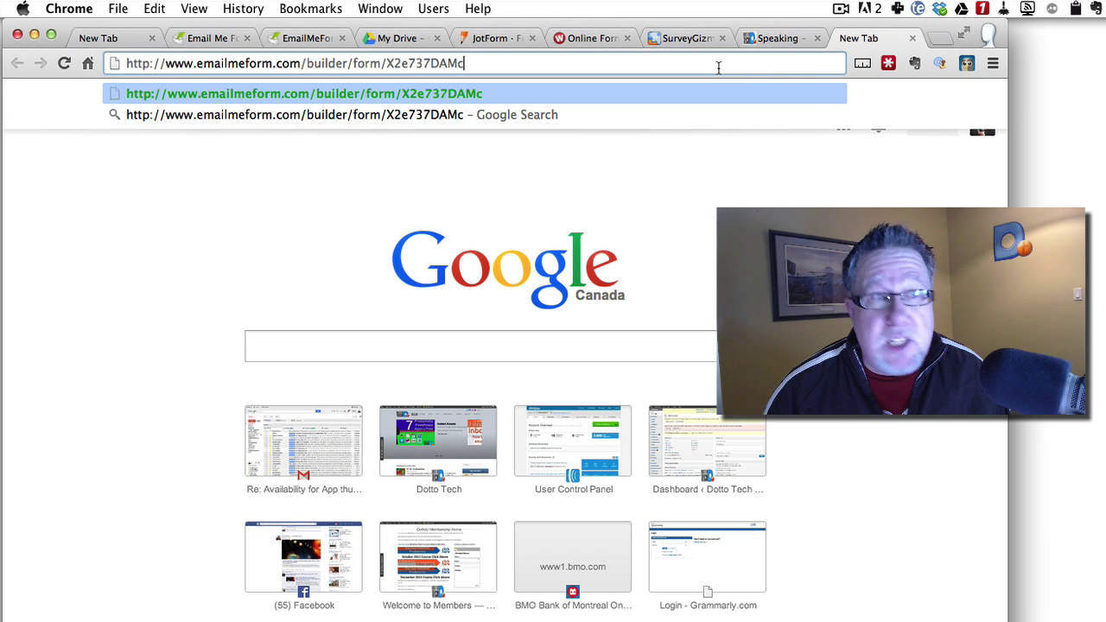
key(Return)
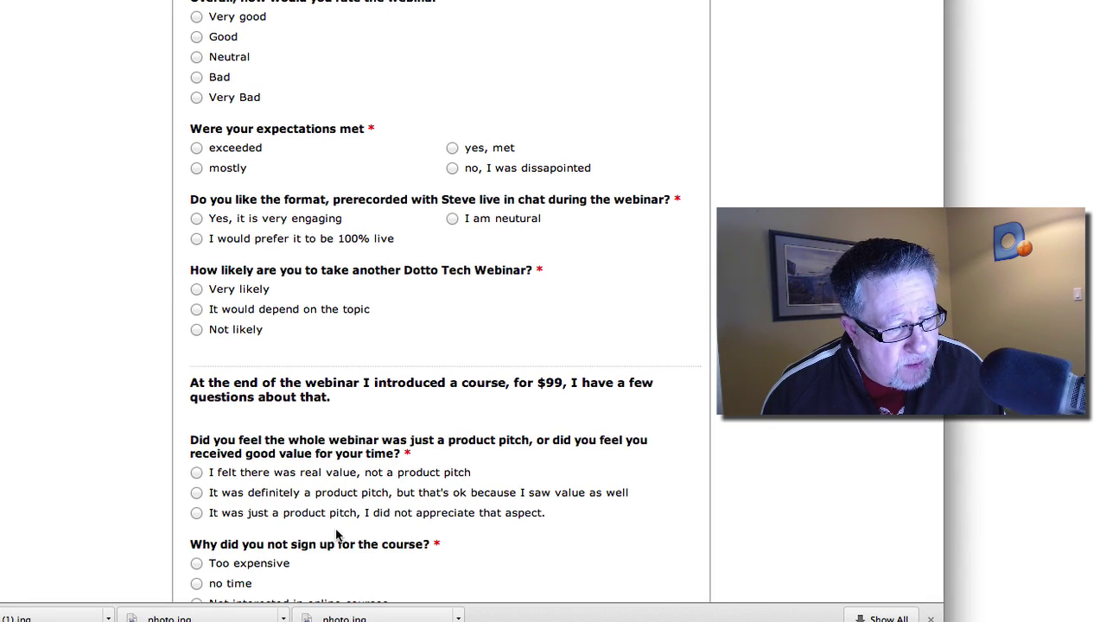
scroll(338, 531, down, 5)
scroll(479, 455, down, 3)
scroll(478, 456, down, 2)
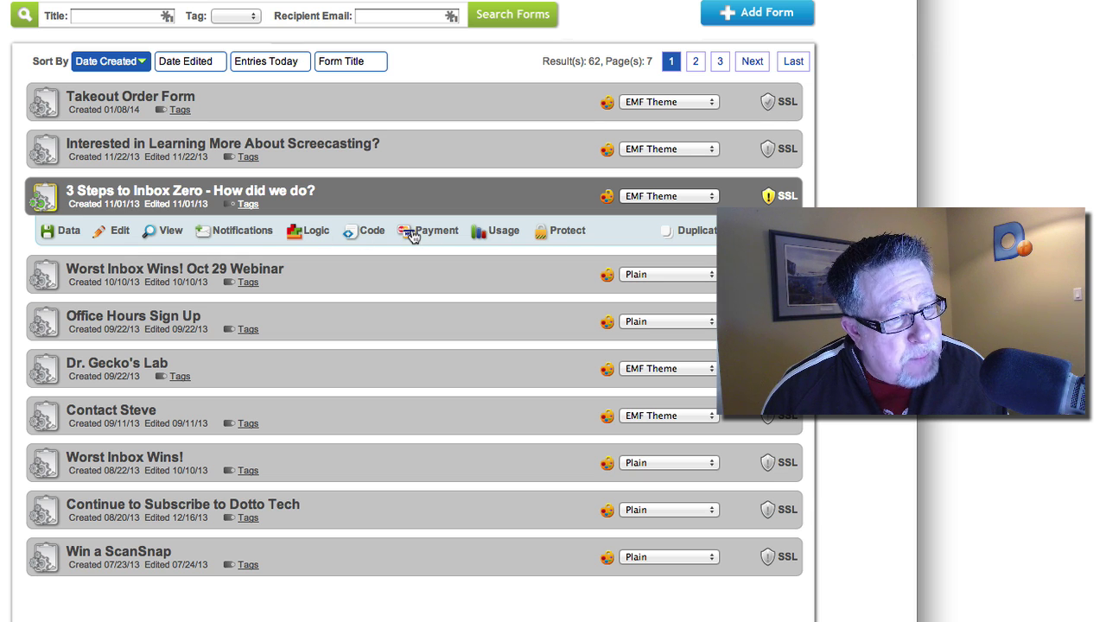
Step: Review the Inbox Zero survey's payment merchant options past the Pro notice, keeping PayPal Standard
click(386, 273)
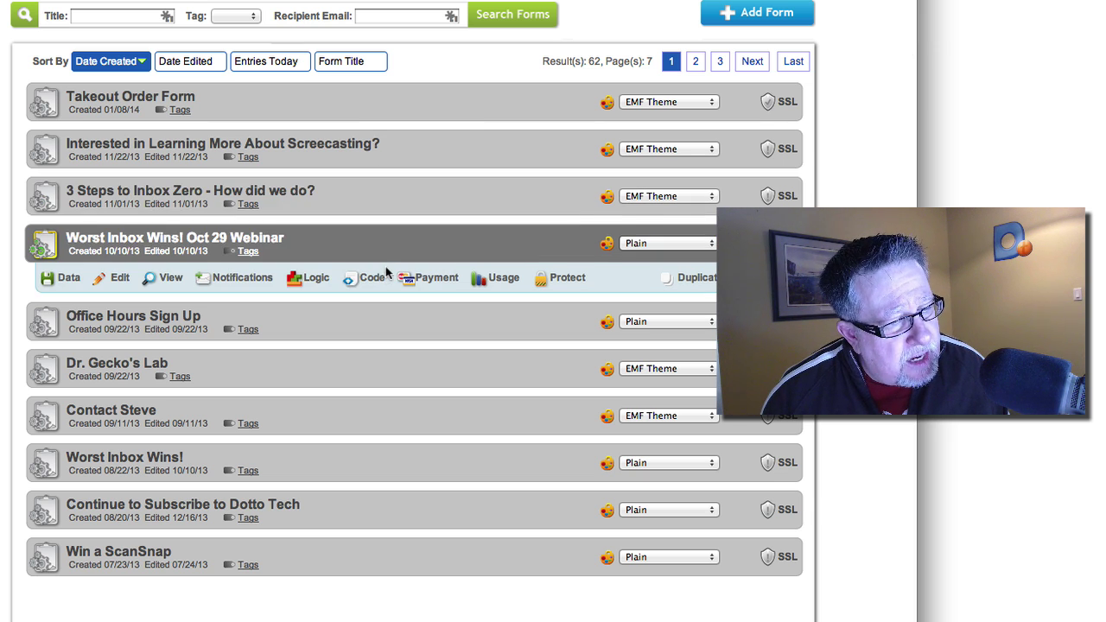
click(385, 206)
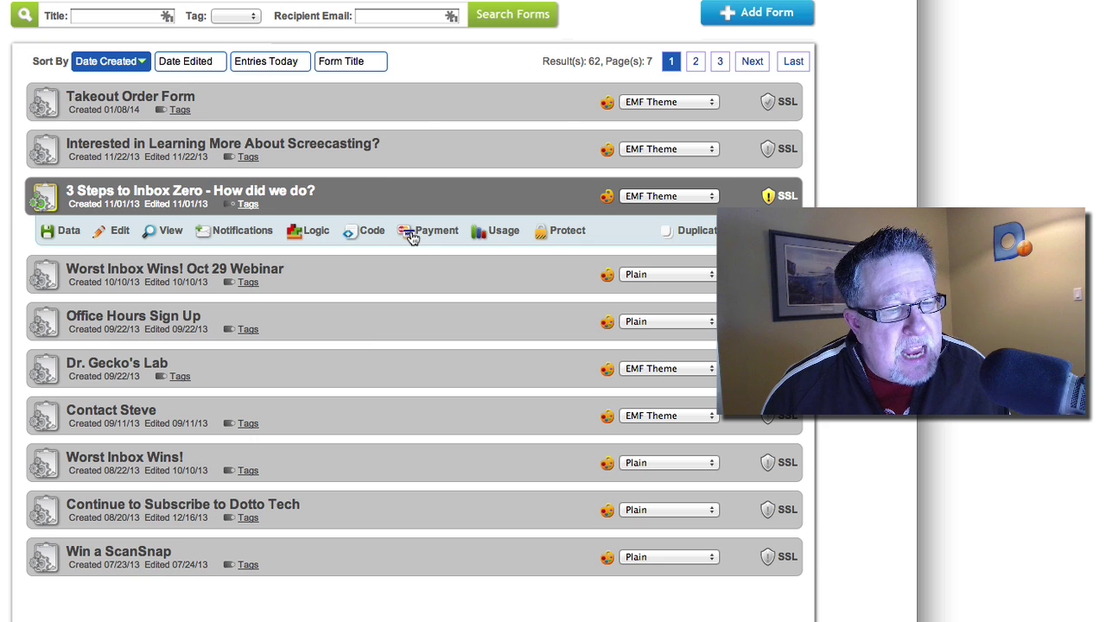
click(412, 234)
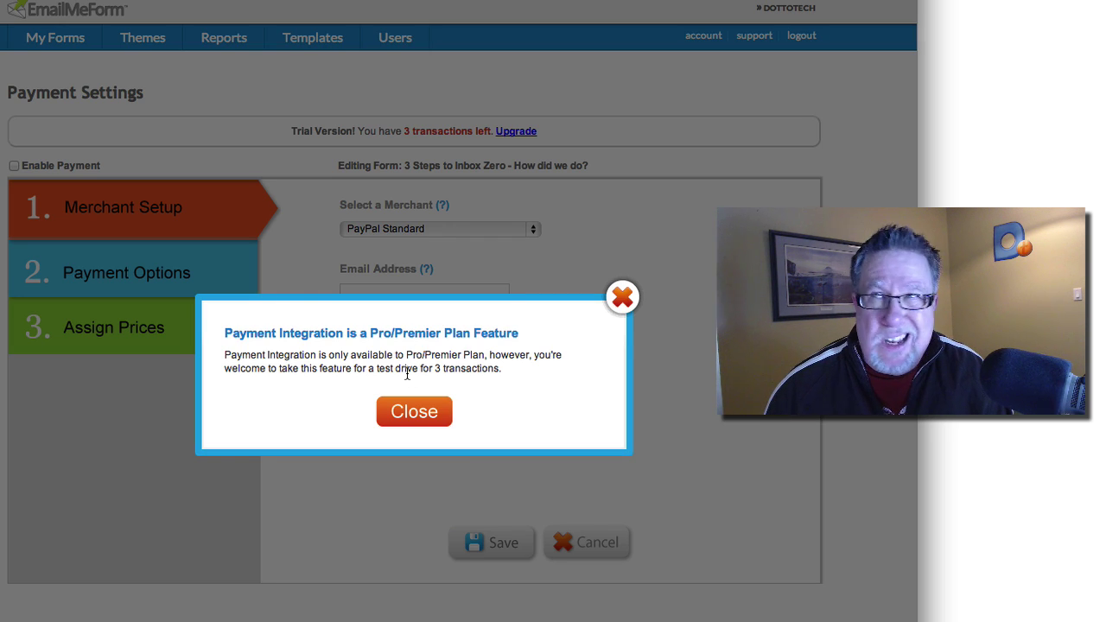
click(621, 300)
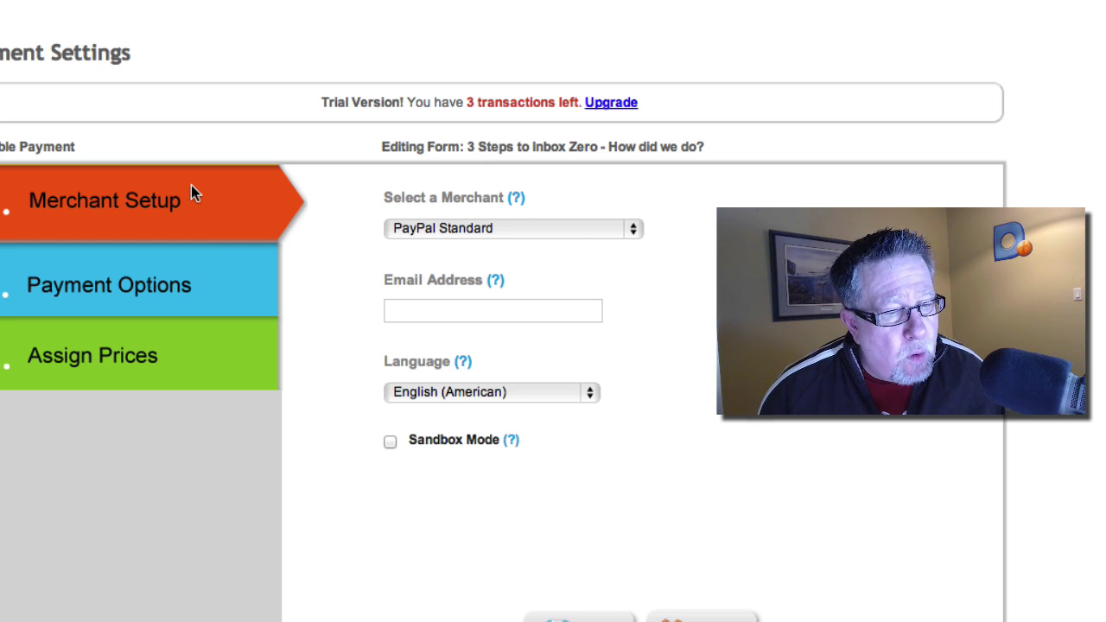
click(501, 230)
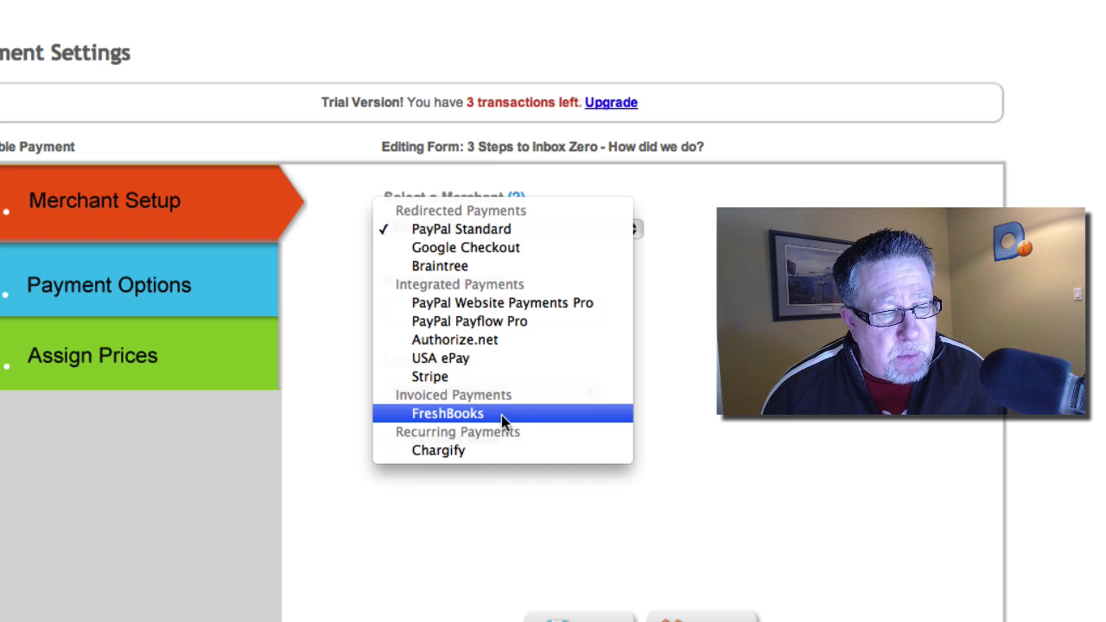
key(Escape)
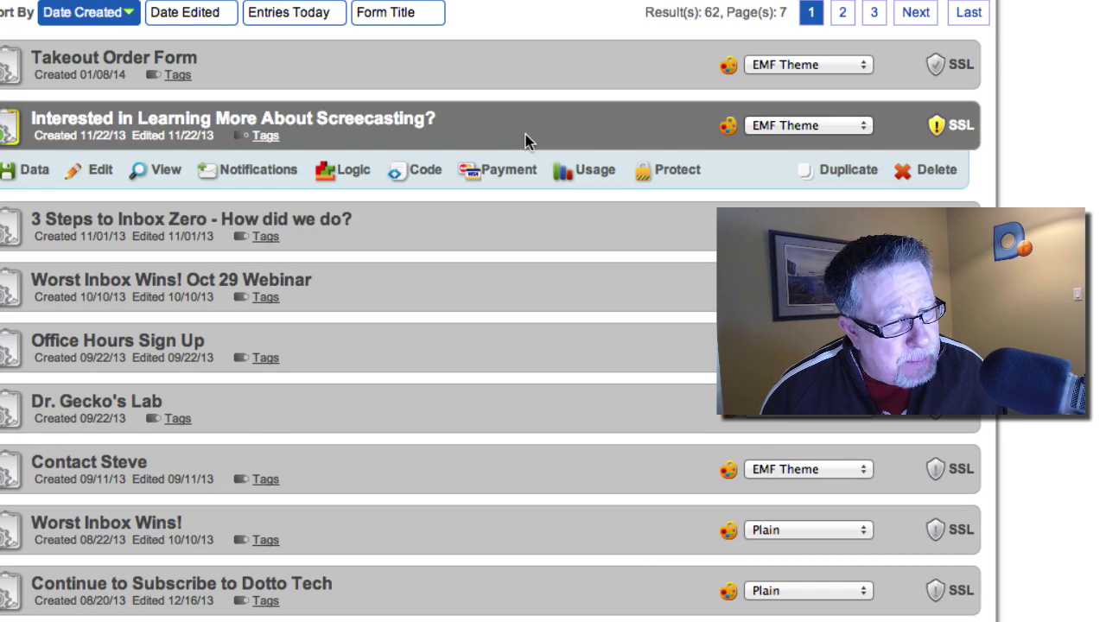
Step: Start a new field rule on the Screencasting form's logic, testing the Name field
click(342, 173)
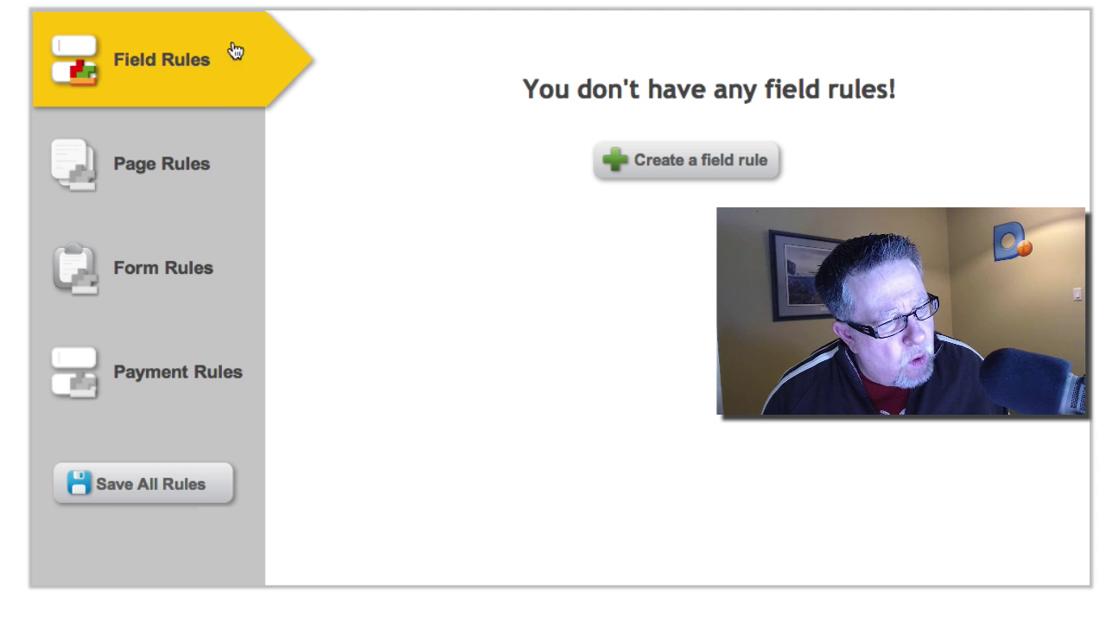
click(683, 159)
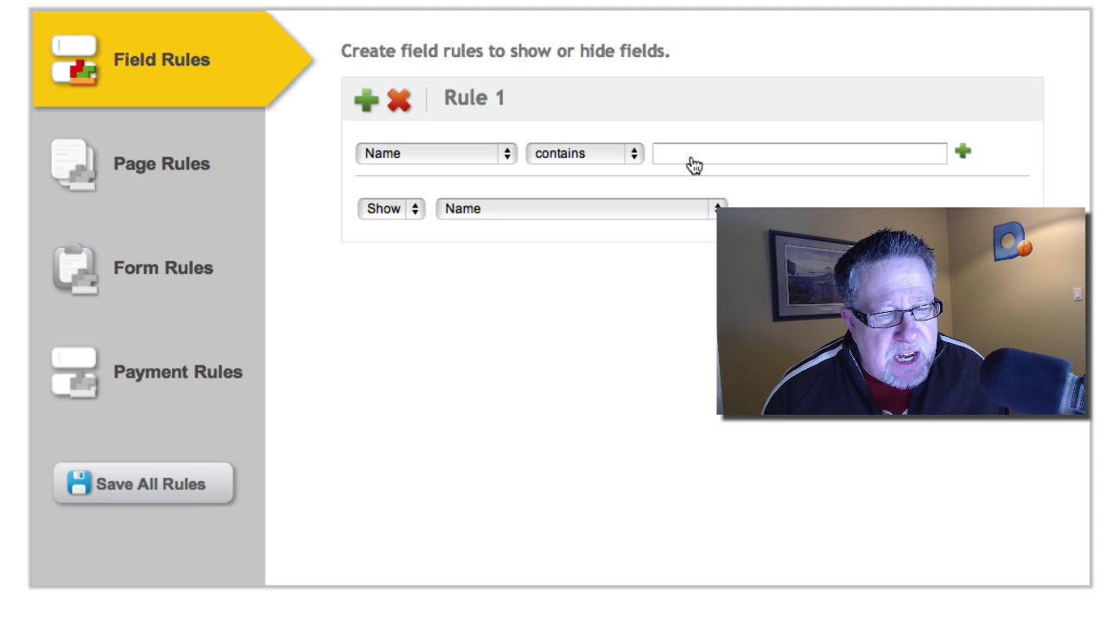
click(467, 157)
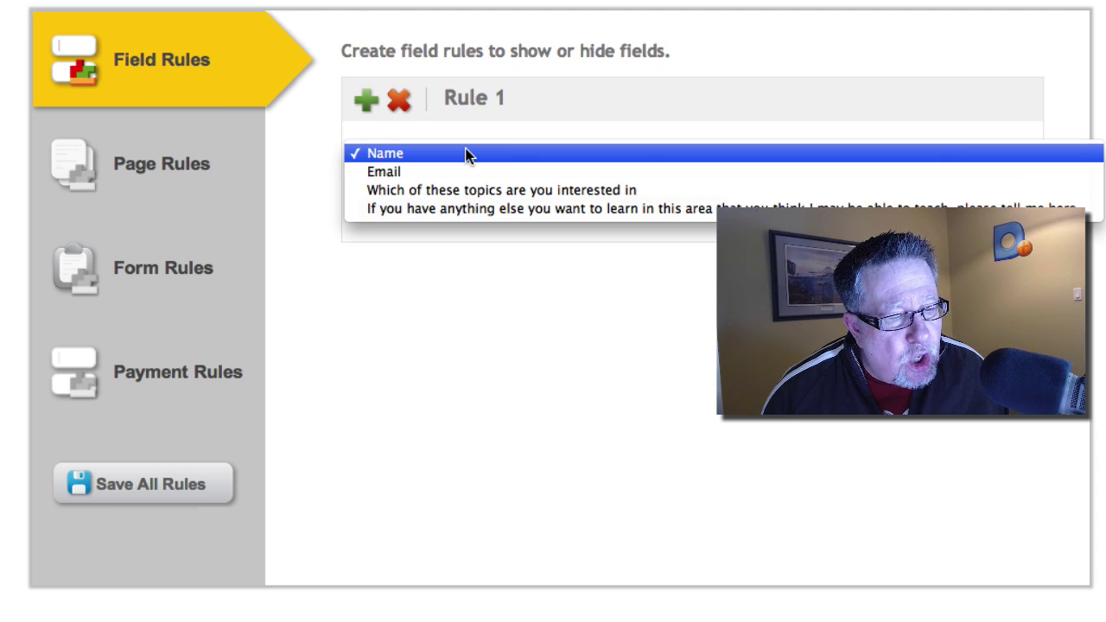
click(467, 155)
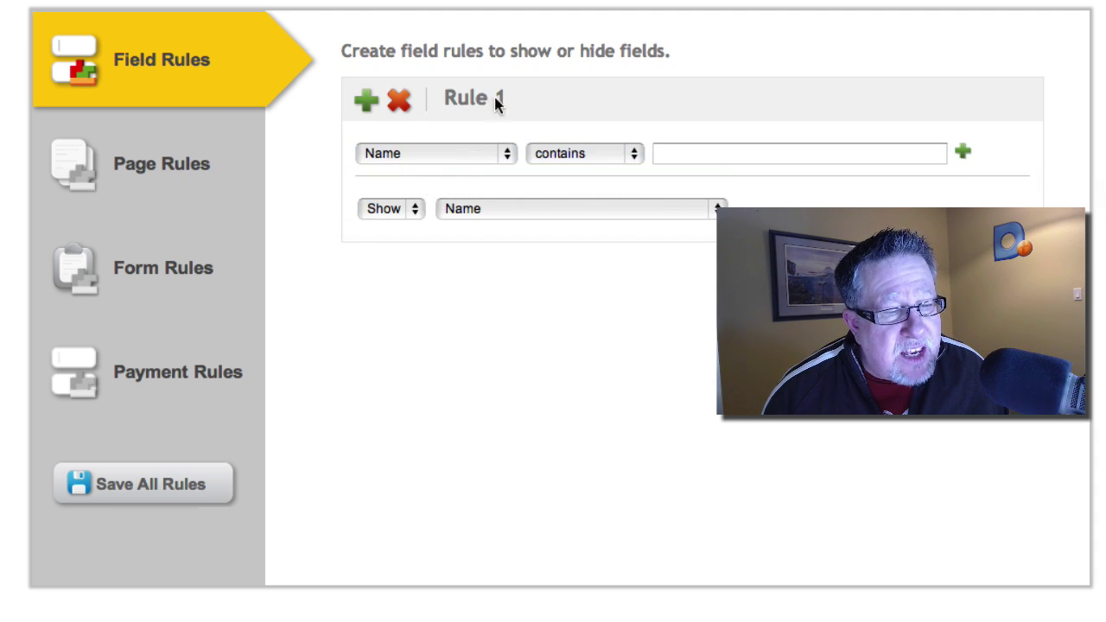
click(507, 161)
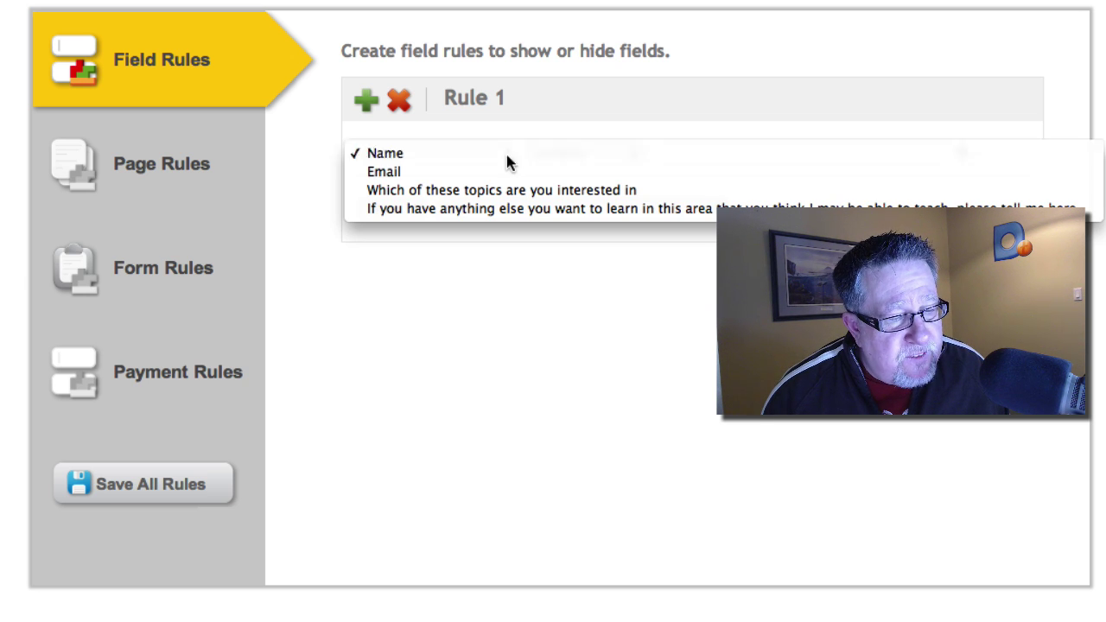
click(507, 154)
Step: Keep the rule's condition as 'contains' and its action as Show, then view Payment Rules
click(538, 164)
click(777, 183)
click(404, 208)
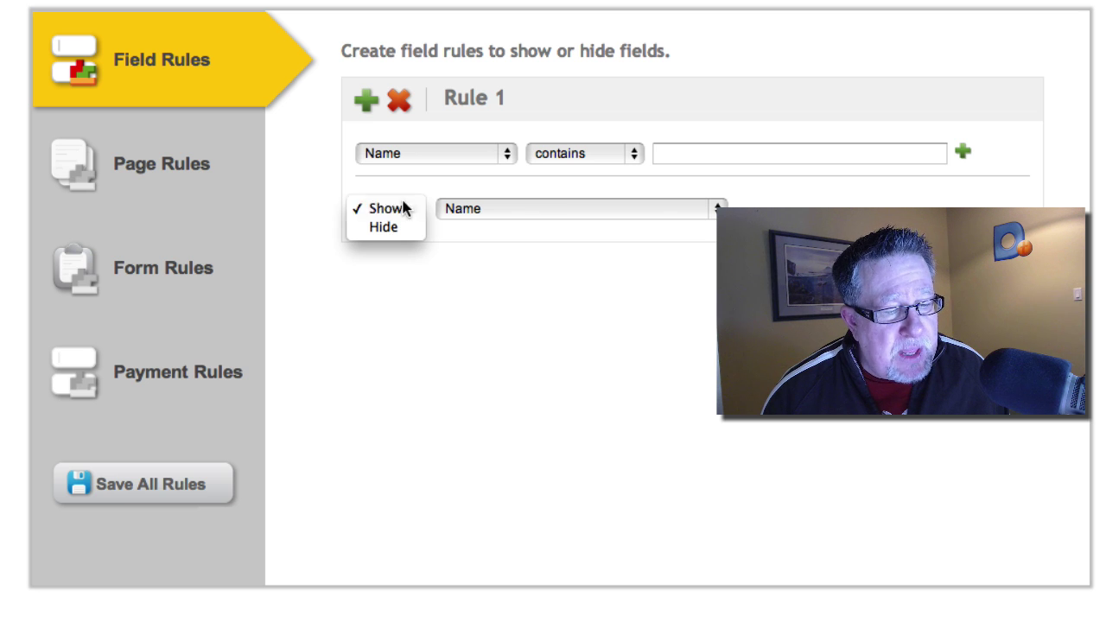
click(405, 209)
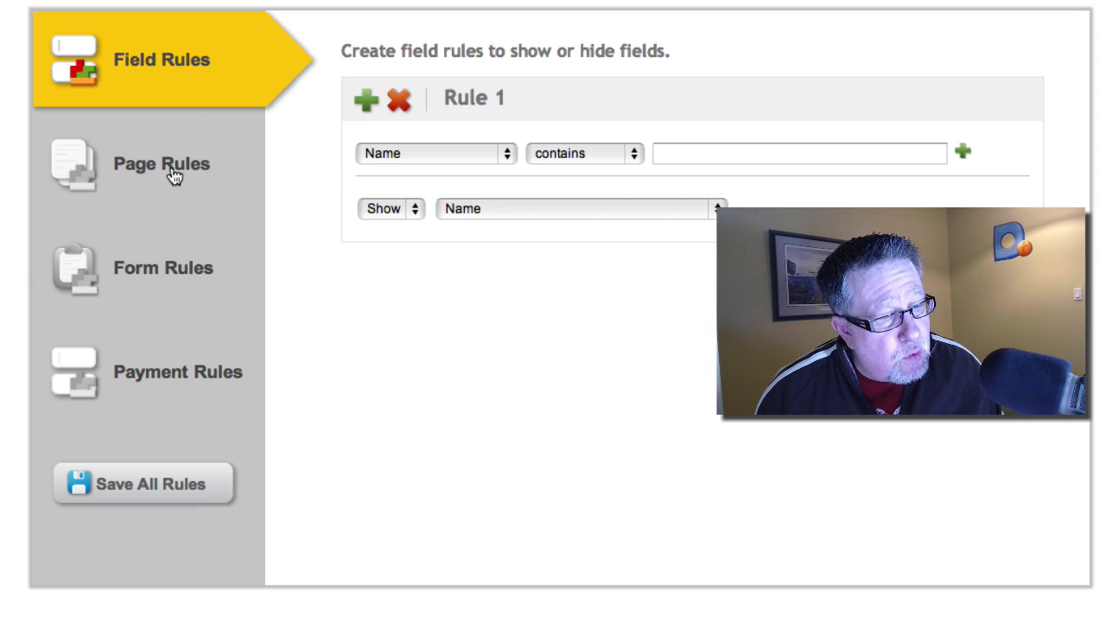
click(192, 380)
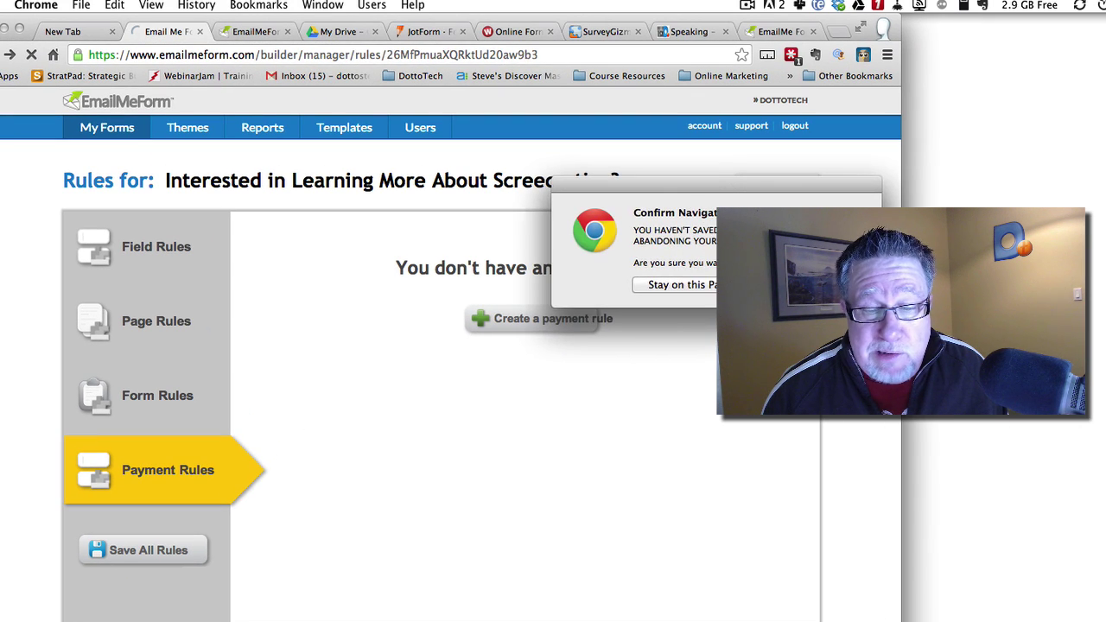
Step: Leave the unsaved rules page without saving
click(773, 284)
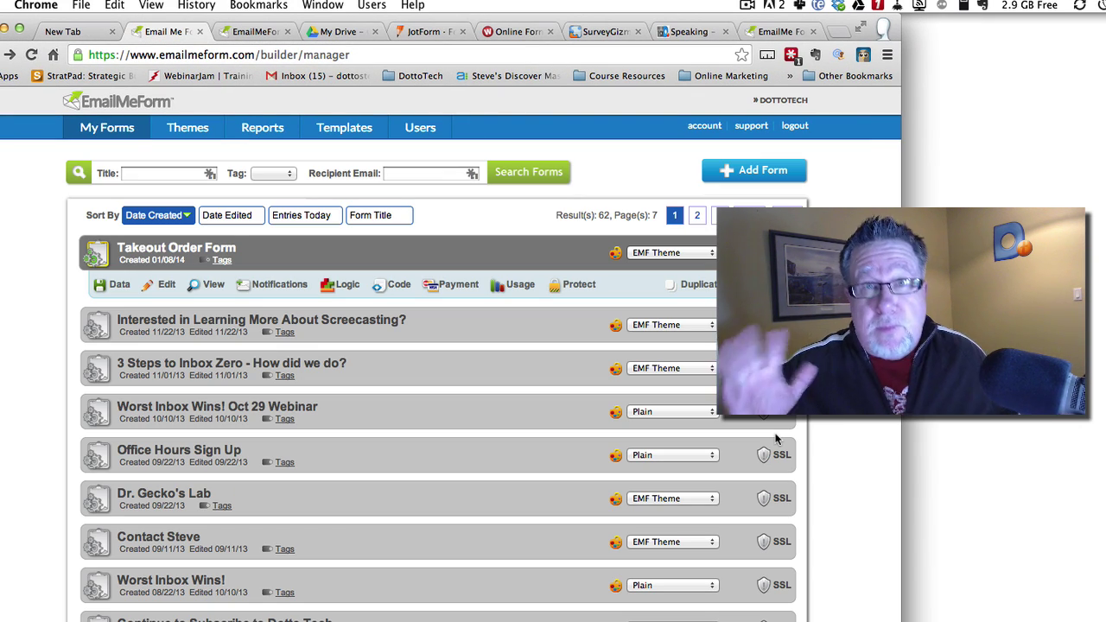
click(773, 413)
scroll(773, 413, down, 2)
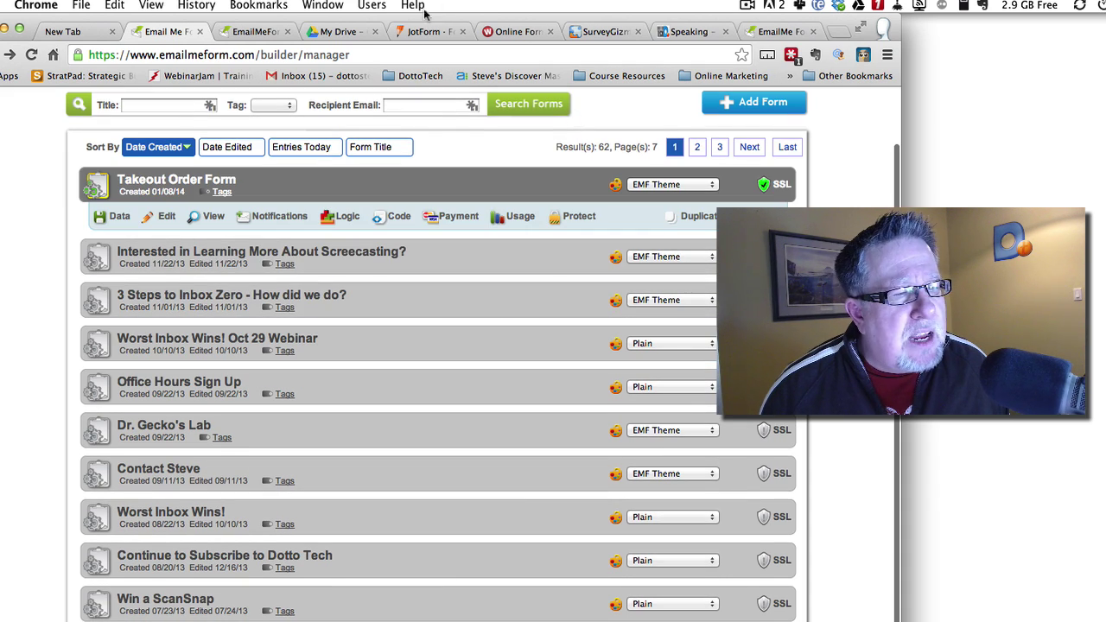
Step: View EmailMeForm's Plus, Pro and Basic plan pricing, then move to the Wufoo tab
click(245, 33)
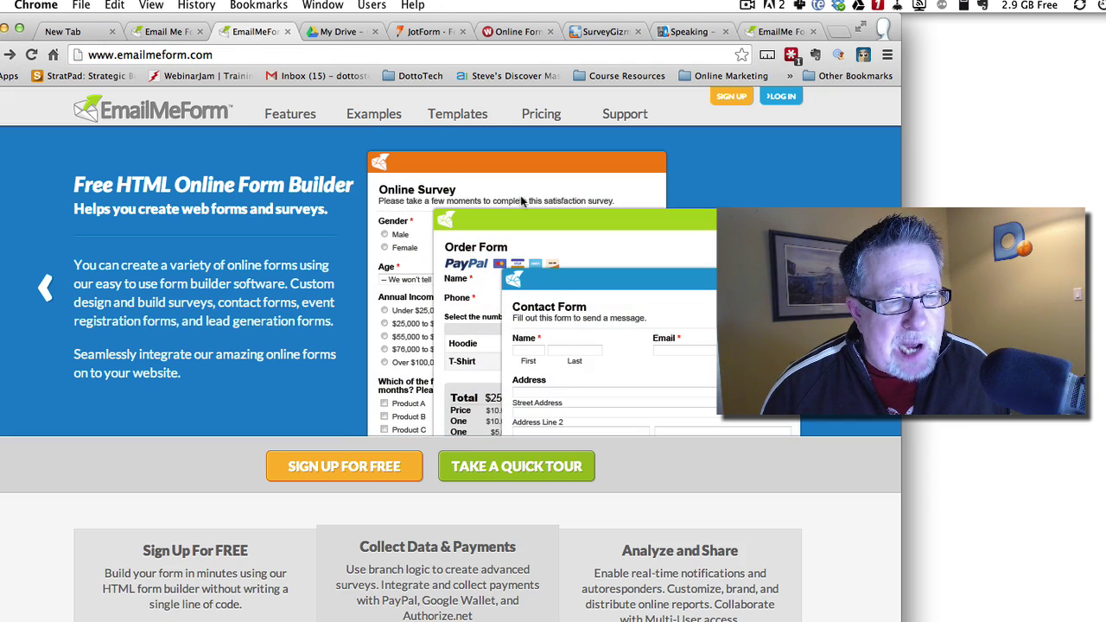
click(558, 117)
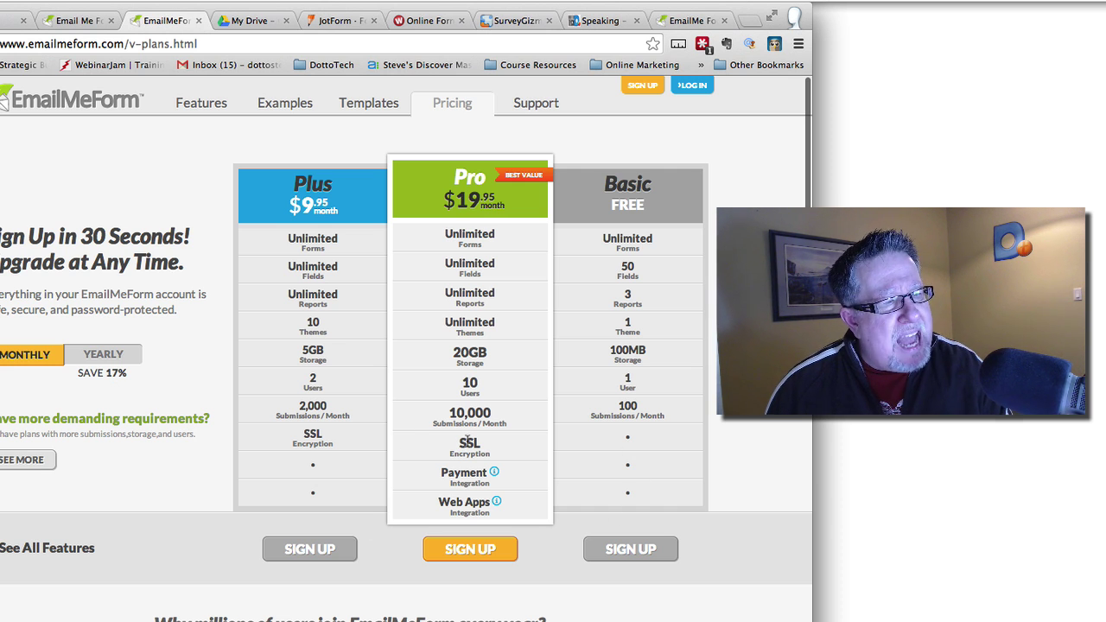
click(419, 19)
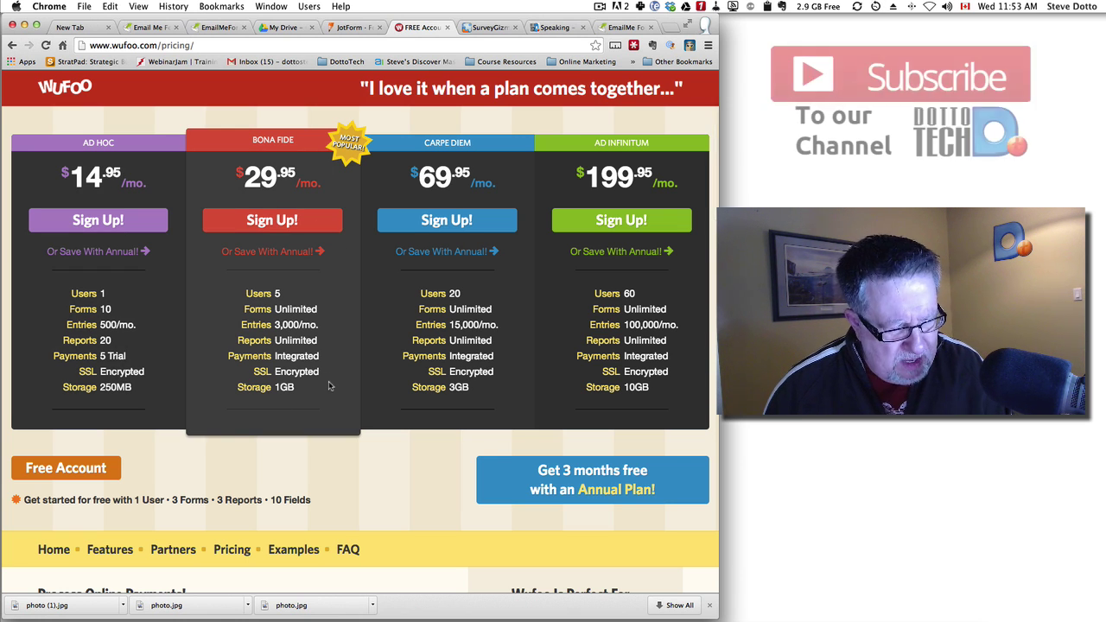
scroll(326, 389, down, 5)
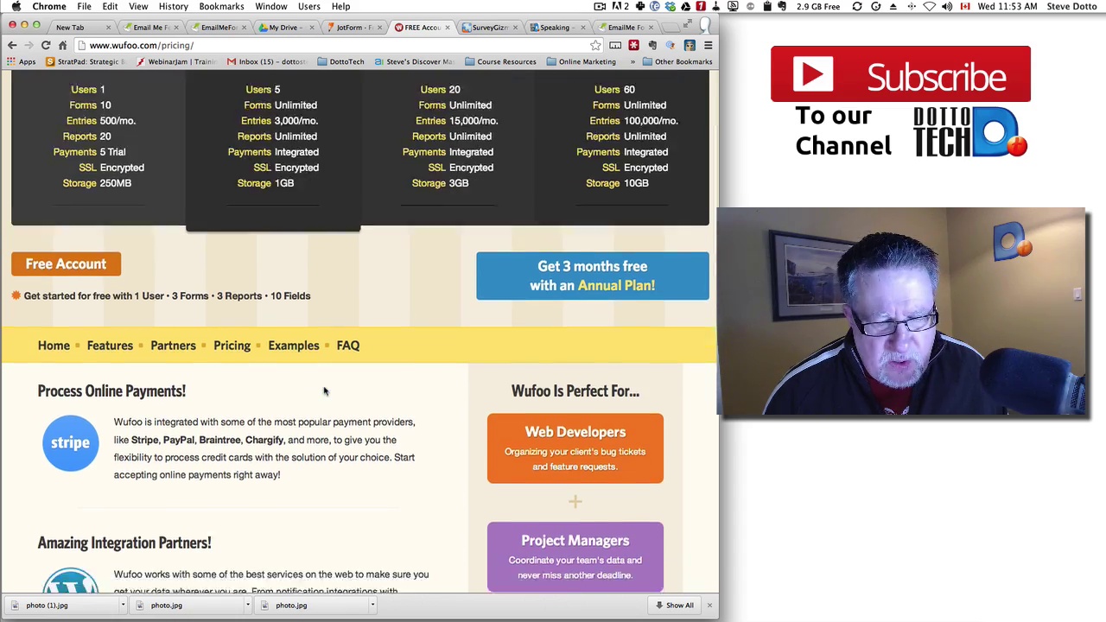
scroll(324, 392, down, 5)
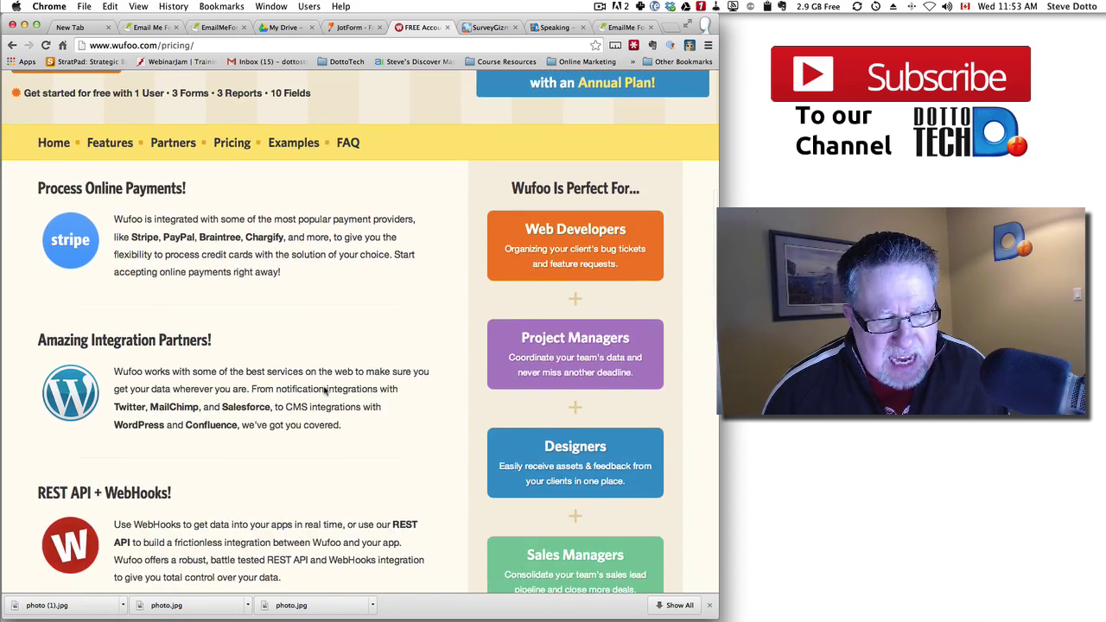
scroll(324, 392, down, 1)
scroll(325, 391, down, 2)
scroll(325, 392, down, 5)
scroll(325, 392, up, 1)
scroll(325, 391, up, 8)
scroll(325, 391, up, 10)
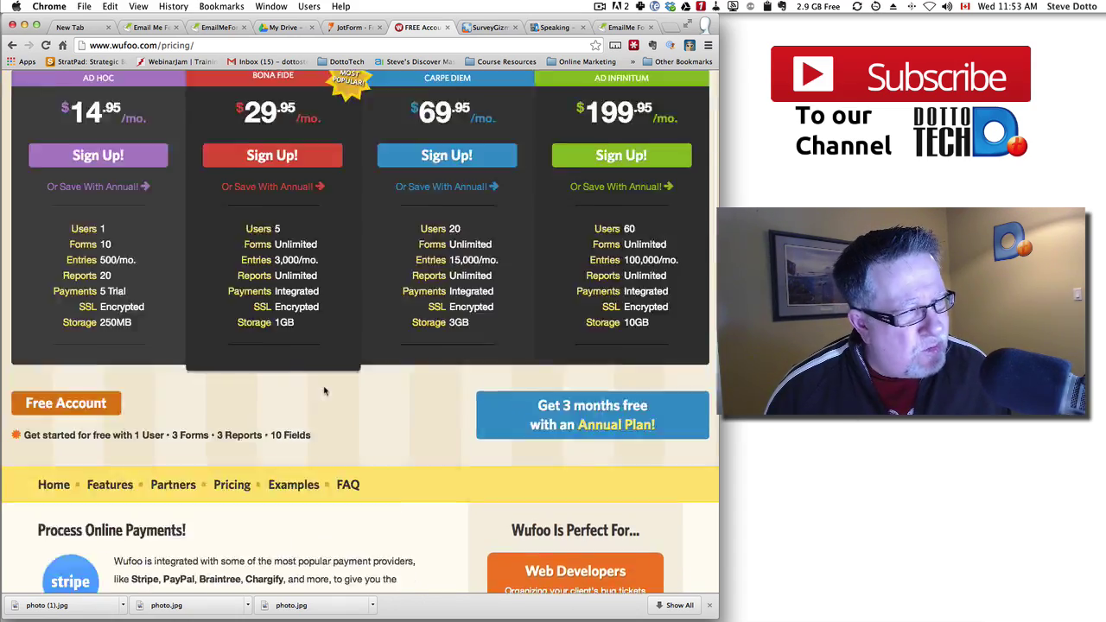
scroll(320, 316, up, 2)
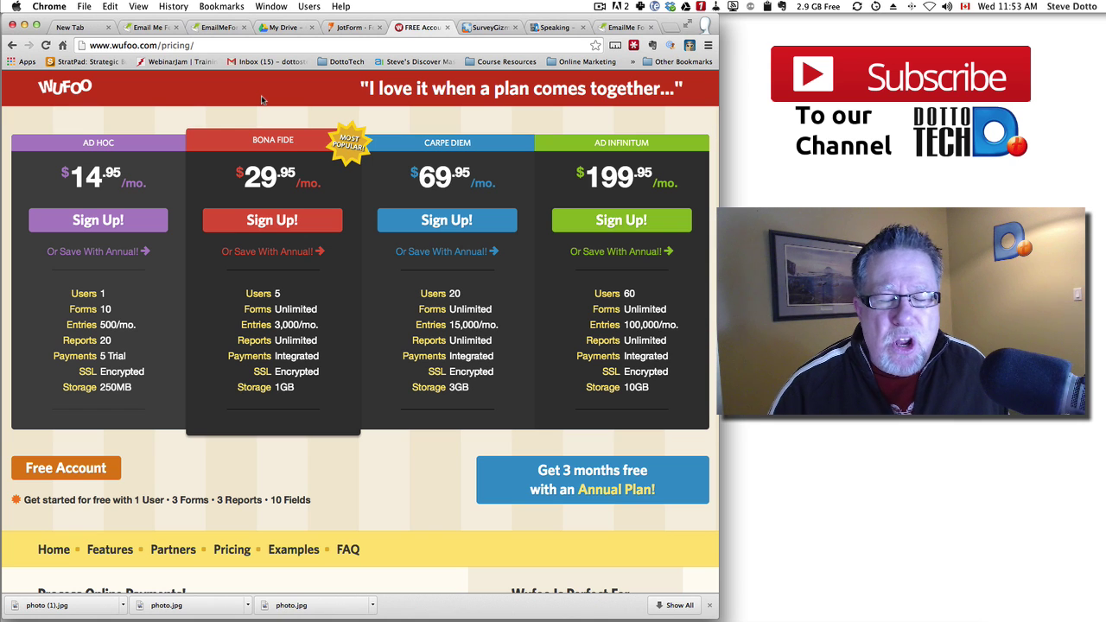